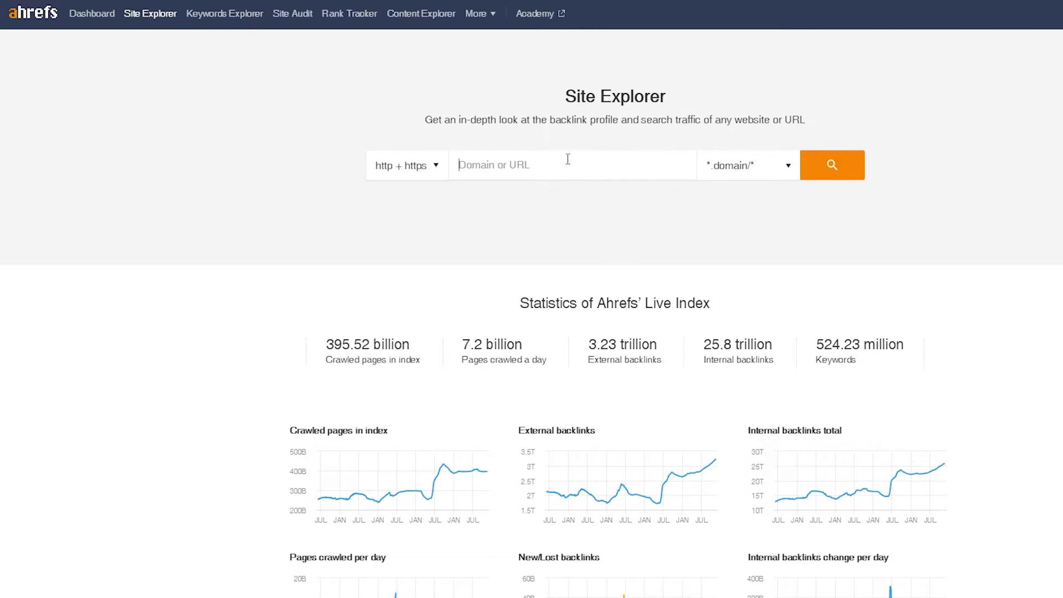
Step: Look up gymshark.com in Site Explorer to load its overview
{"action": "left_click", "coordinate": [585, 154]}
{"action": "type", "text": "gymshgar"}
{"action": "key", "text": "BackSpace"}
{"action": "key", "text": "BackSpace"}
{"action": "key", "text": "BackSpace"}
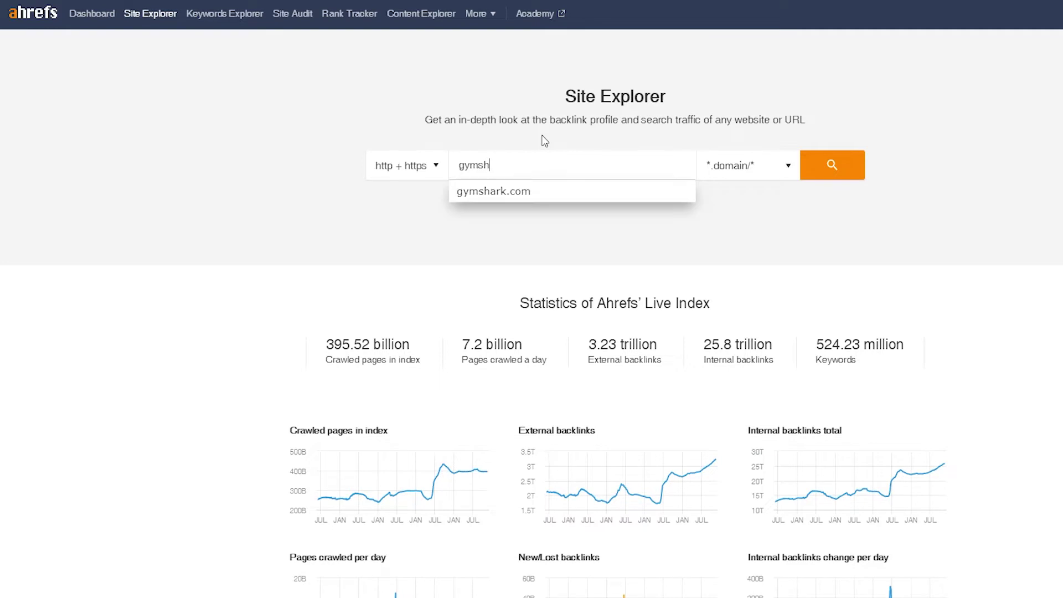
{"action": "left_click", "coordinate": [521, 188]}
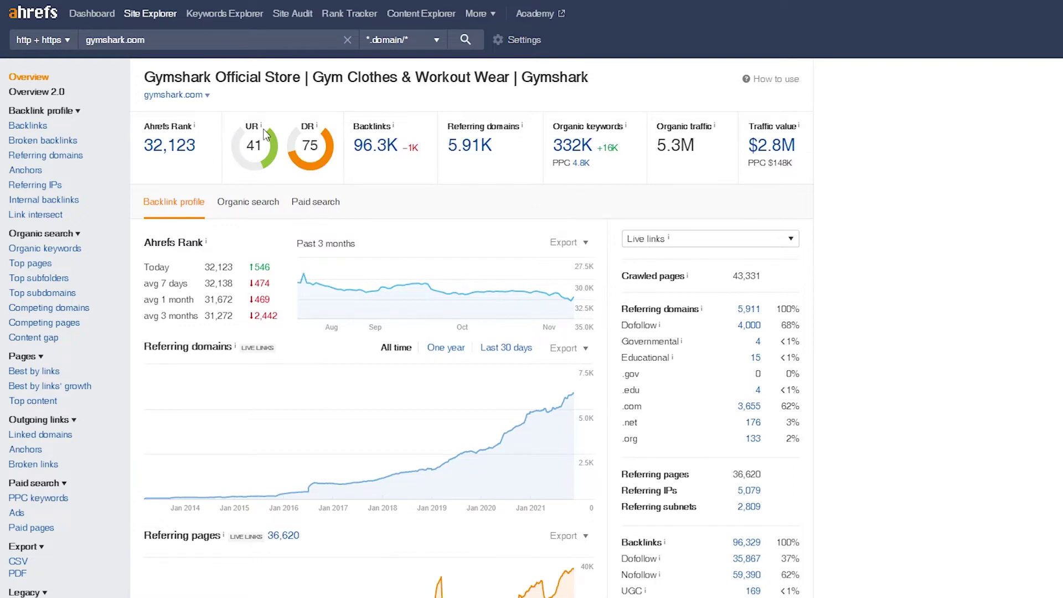
Step: Examine the UR, referring domains and organic traffic figures in the gymshark.com overview
{"action": "mouse_move", "coordinate": [265, 132]}
{"action": "left_click_drag", "start_coordinate": [491, 146], "coordinate": [443, 158]}
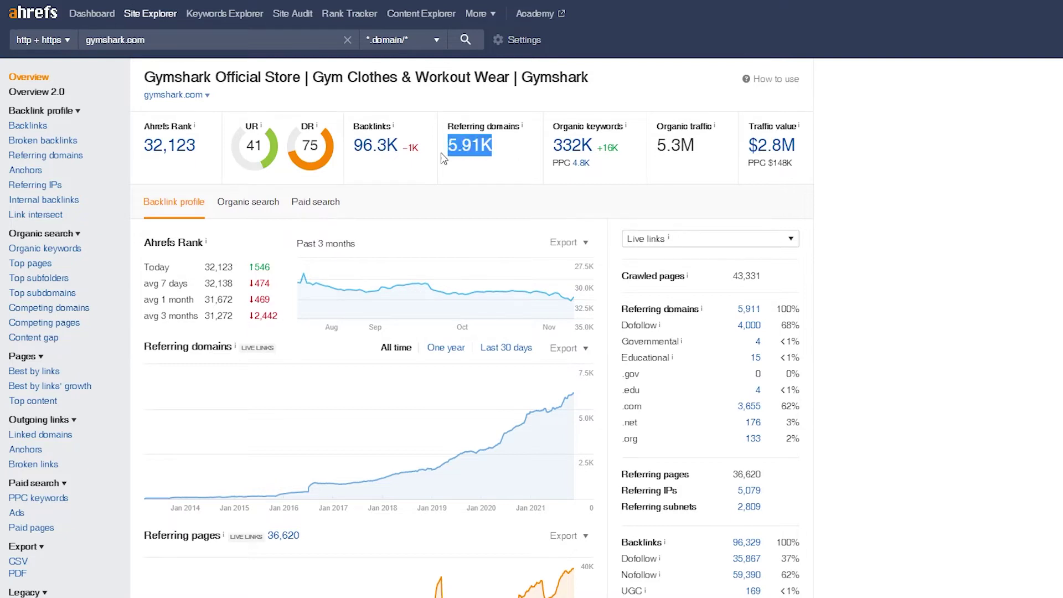
{"action": "left_click", "coordinate": [427, 142]}
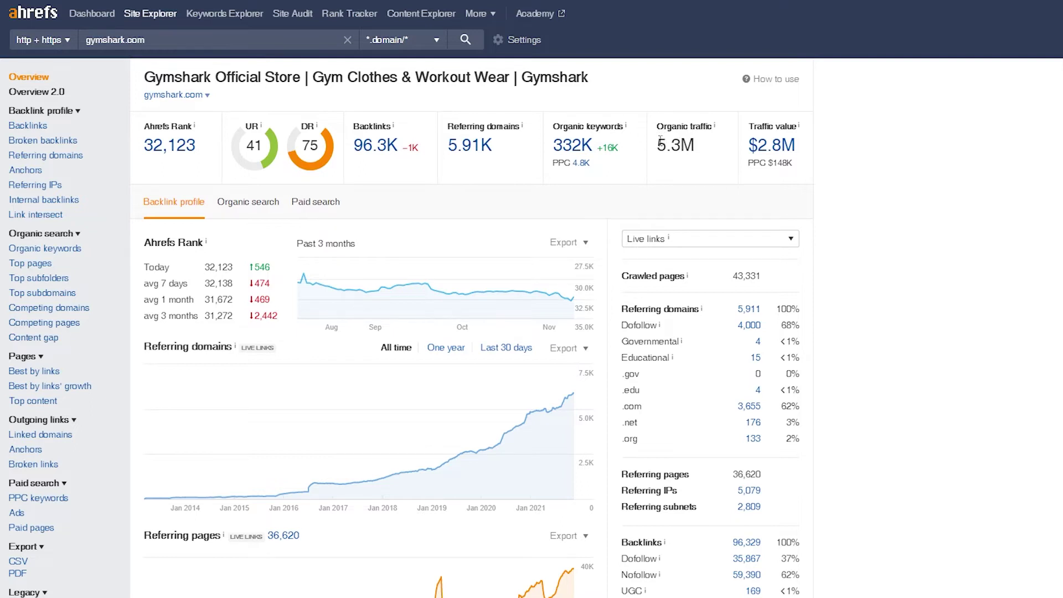
{"action": "left_click_drag", "start_coordinate": [660, 140], "coordinate": [693, 142]}
{"action": "left_click", "coordinate": [693, 142]}
{"action": "left_click_drag", "start_coordinate": [656, 125], "coordinate": [709, 159]}
{"action": "left_click", "coordinate": [700, 152]}
Step: Examine the traffic value figure in the overview's summary metrics
{"action": "left_click_drag", "start_coordinate": [801, 164], "coordinate": [748, 127]}
{"action": "left_click", "coordinate": [848, 160]}
{"action": "left_click_drag", "start_coordinate": [800, 162], "coordinate": [781, 146]}
{"action": "left_click", "coordinate": [852, 161]}
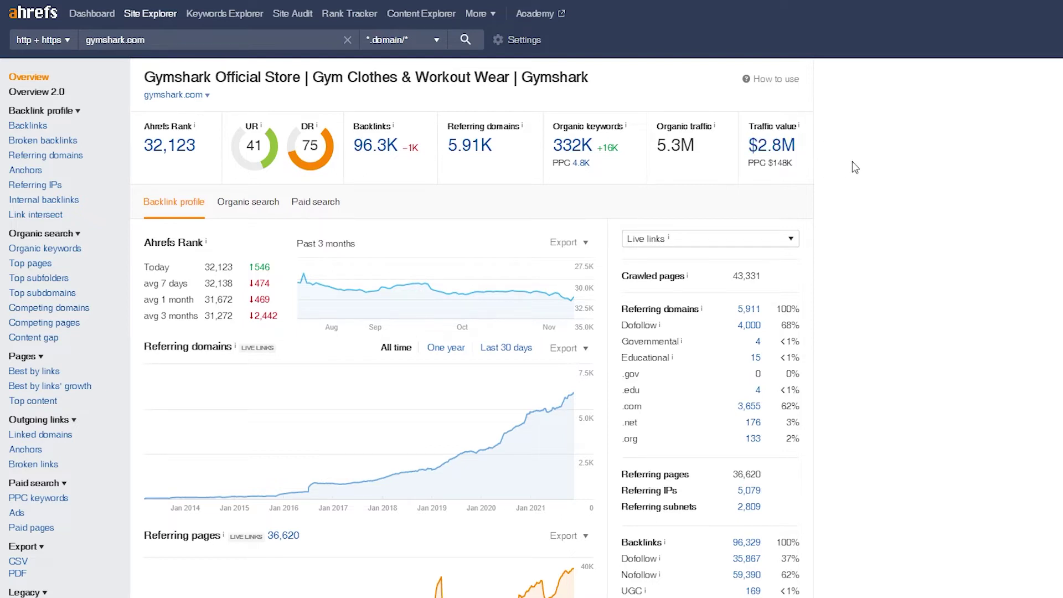
{"action": "left_click_drag", "start_coordinate": [799, 164], "coordinate": [749, 135]}
{"action": "left_click", "coordinate": [809, 164]}
{"action": "left_click_drag", "start_coordinate": [797, 165], "coordinate": [752, 123]}
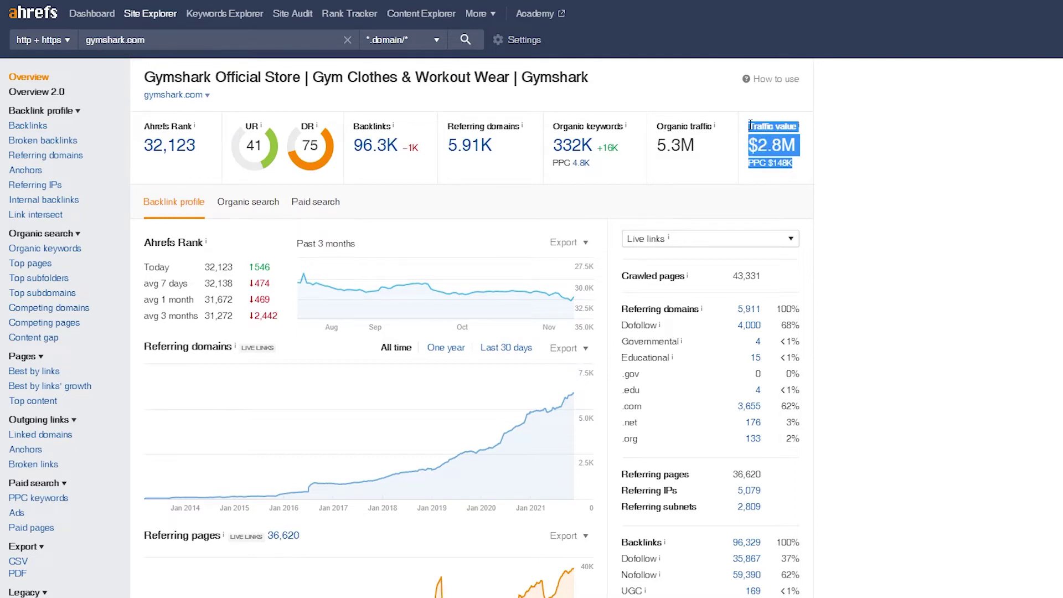
{"action": "left_click", "coordinate": [752, 123]}
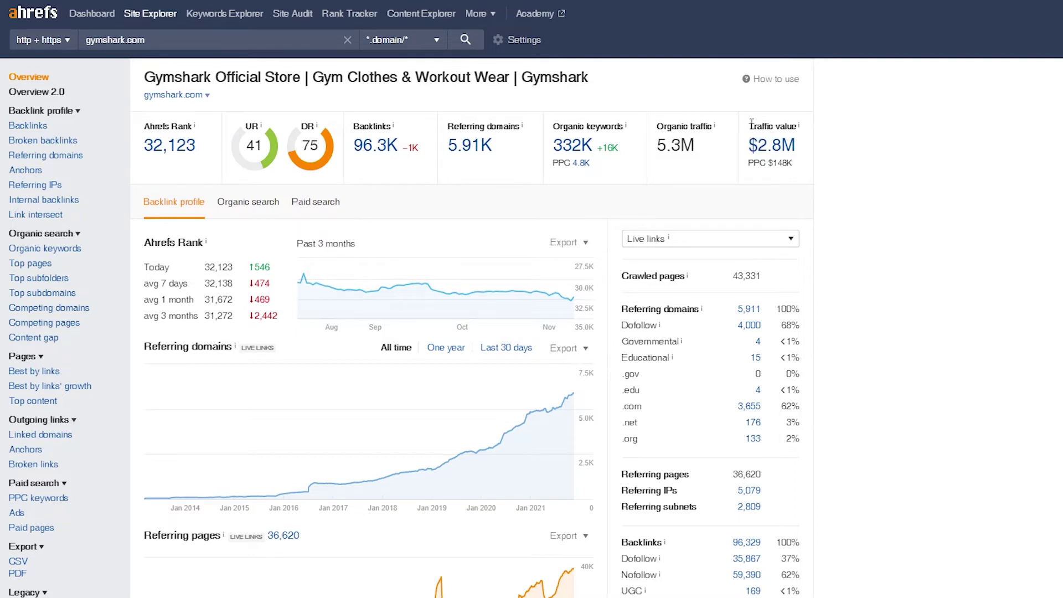
Step: Examine the backlink profile's Ahrefs Rank, referring domains, referring pages and Domain Rating charts
{"action": "scroll", "coordinate": [424, 136], "scroll_direction": "down", "scroll_amount": 1}
{"action": "scroll", "coordinate": [306, 250], "scroll_direction": "up", "scroll_amount": 1}
{"action": "scroll", "coordinate": [324, 269], "scroll_direction": "down", "scroll_amount": 1}
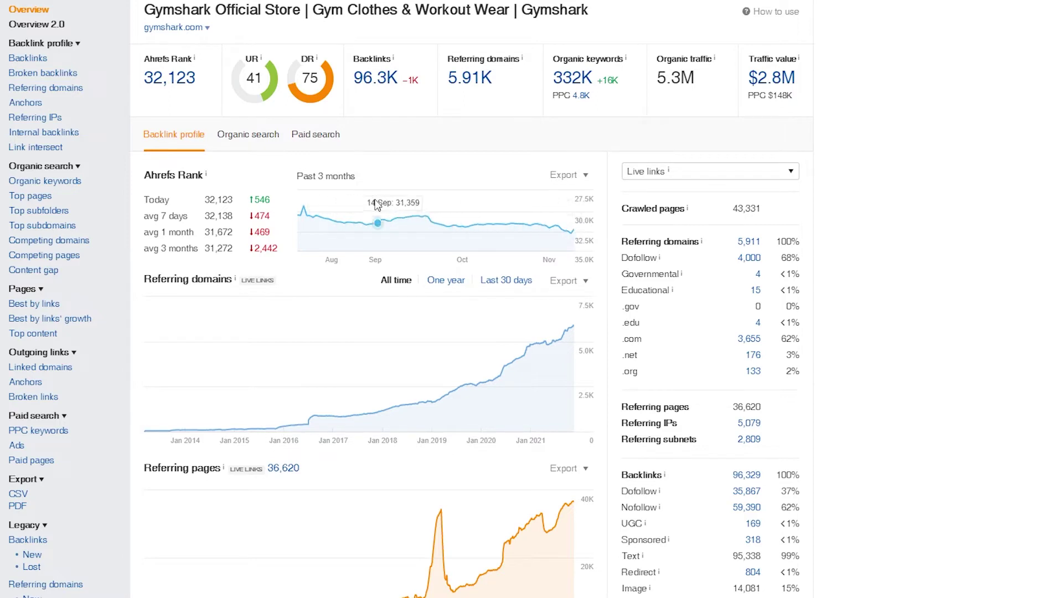
{"action": "scroll", "coordinate": [468, 216], "scroll_direction": "up", "scroll_amount": 1}
{"action": "scroll", "coordinate": [467, 243], "scroll_direction": "down", "scroll_amount": 1}
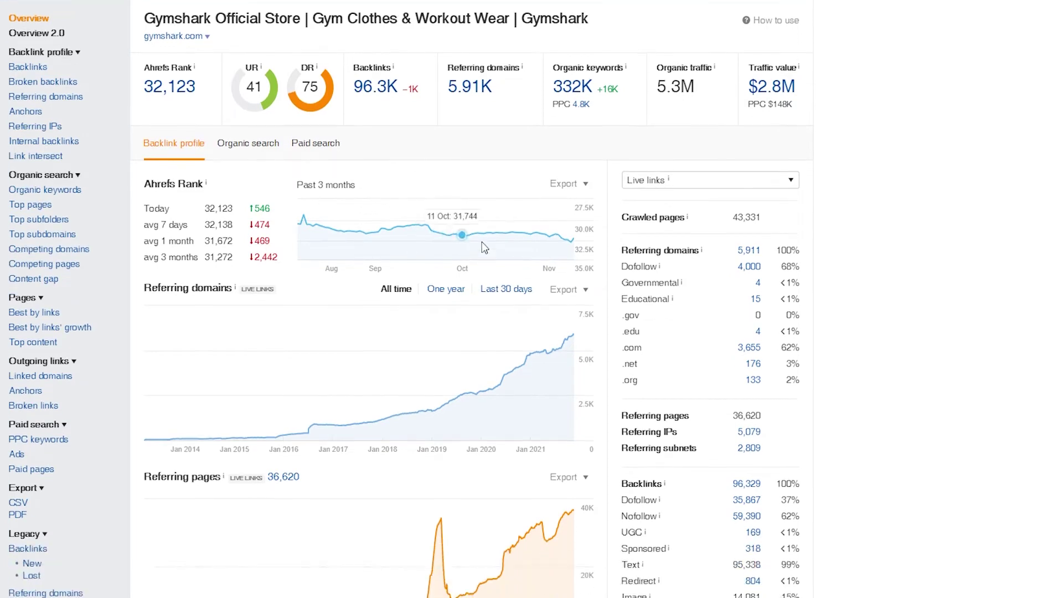
{"action": "scroll", "coordinate": [466, 244], "scroll_direction": "down", "scroll_amount": 1}
{"action": "scroll", "coordinate": [471, 288], "scroll_direction": "up", "scroll_amount": 2}
{"action": "scroll", "coordinate": [211, 183], "scroll_direction": "down", "scroll_amount": 3}
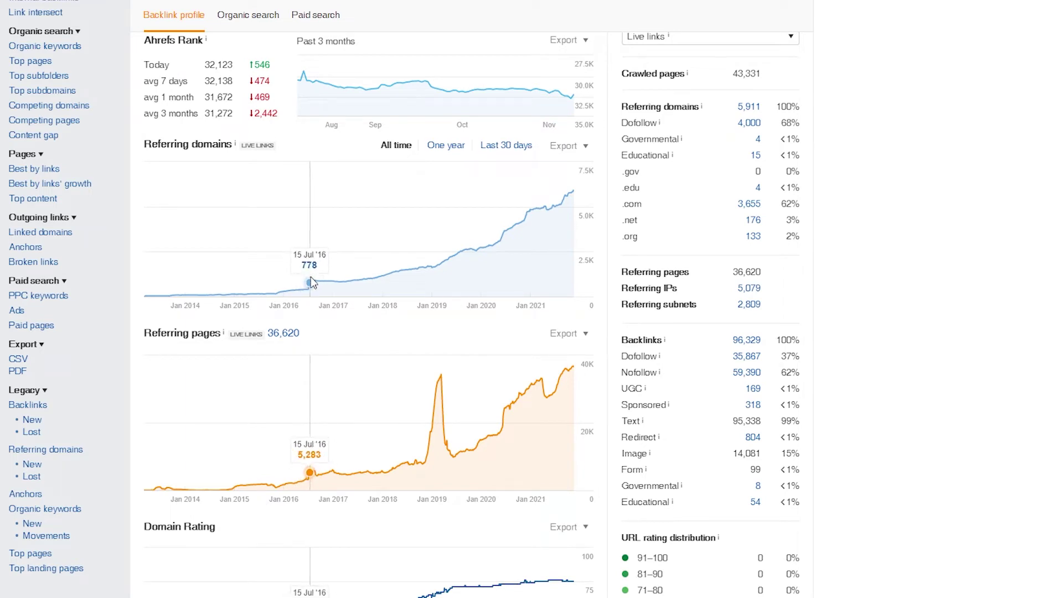
{"action": "scroll", "coordinate": [299, 305], "scroll_direction": "down", "scroll_amount": 1}
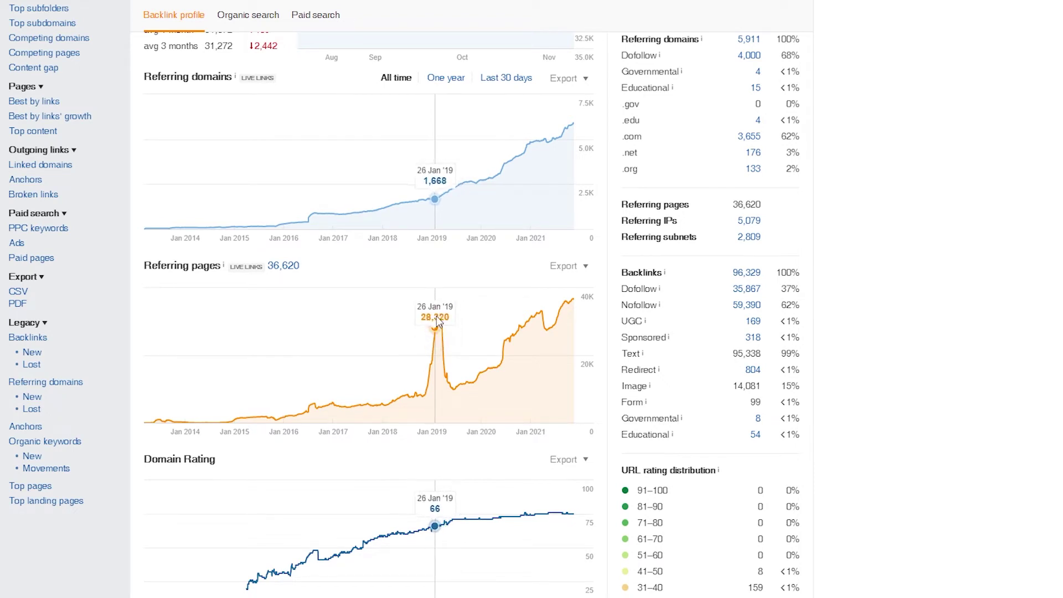
{"action": "scroll", "coordinate": [437, 320], "scroll_direction": "down", "scroll_amount": 4}
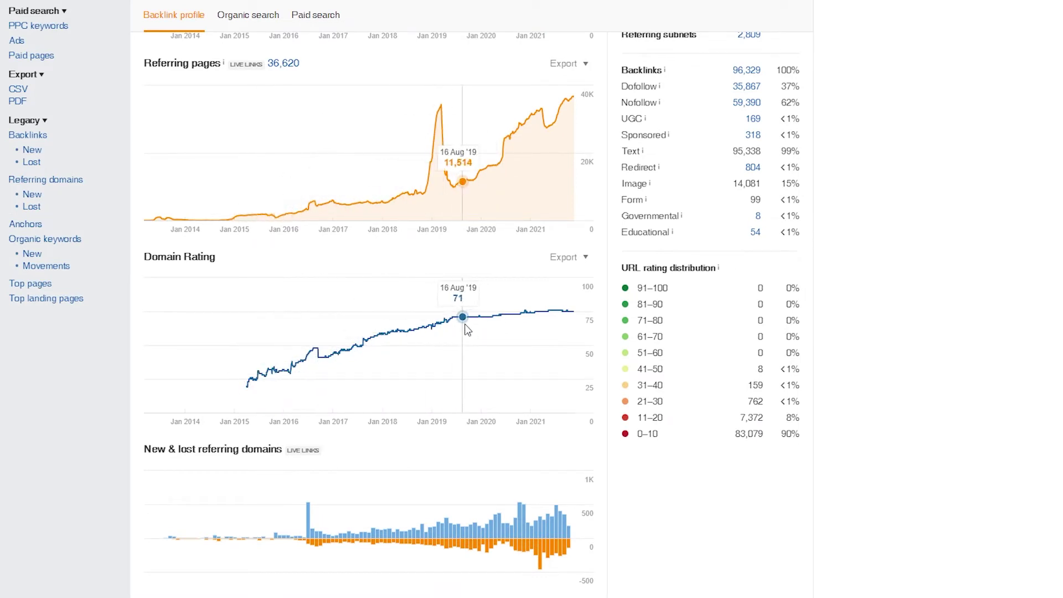
Step: Examine the monthly bars in the new and lost referring domains and new and lost backlinks charts
{"action": "scroll", "coordinate": [658, 320], "scroll_direction": "down", "scroll_amount": 5}
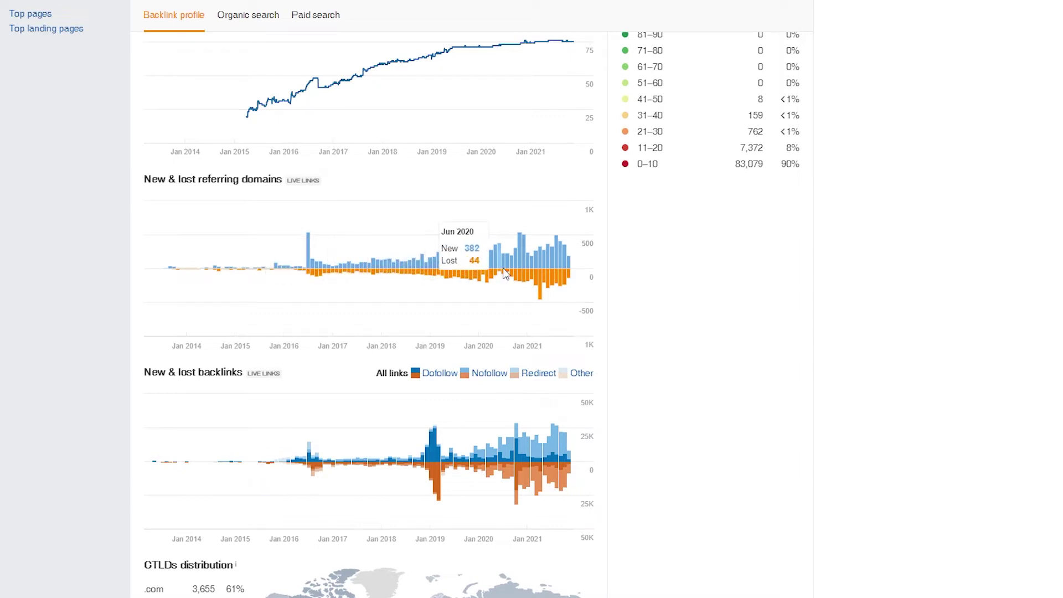
{"action": "scroll", "coordinate": [536, 271], "scroll_direction": "down", "scroll_amount": 1}
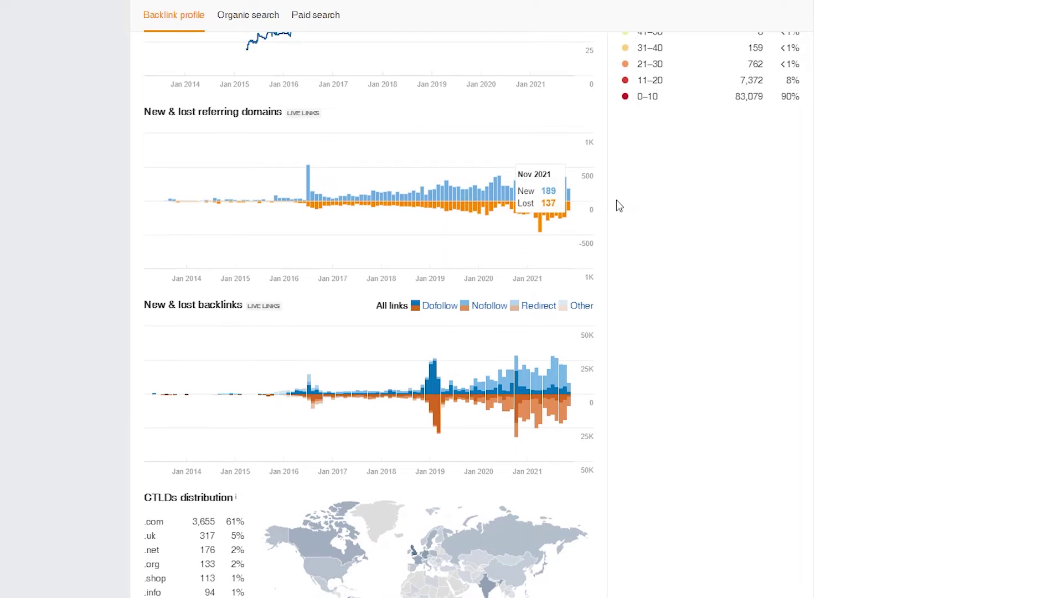
{"action": "scroll", "coordinate": [622, 213], "scroll_direction": "down", "scroll_amount": 1}
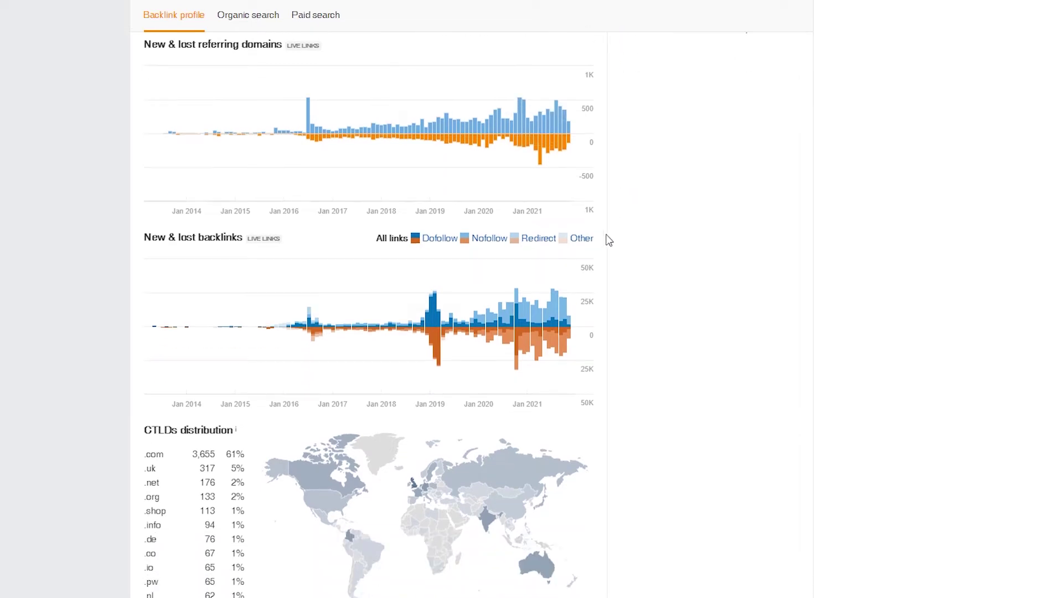
{"action": "scroll", "coordinate": [633, 275], "scroll_direction": "down", "scroll_amount": 1}
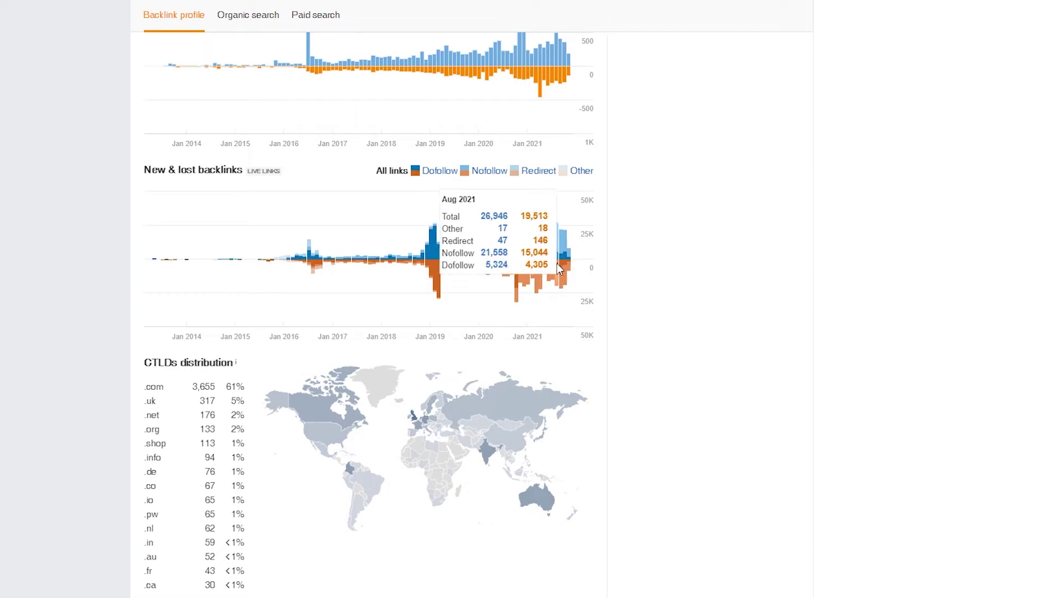
{"action": "scroll", "coordinate": [557, 263], "scroll_direction": "up", "scroll_amount": 1}
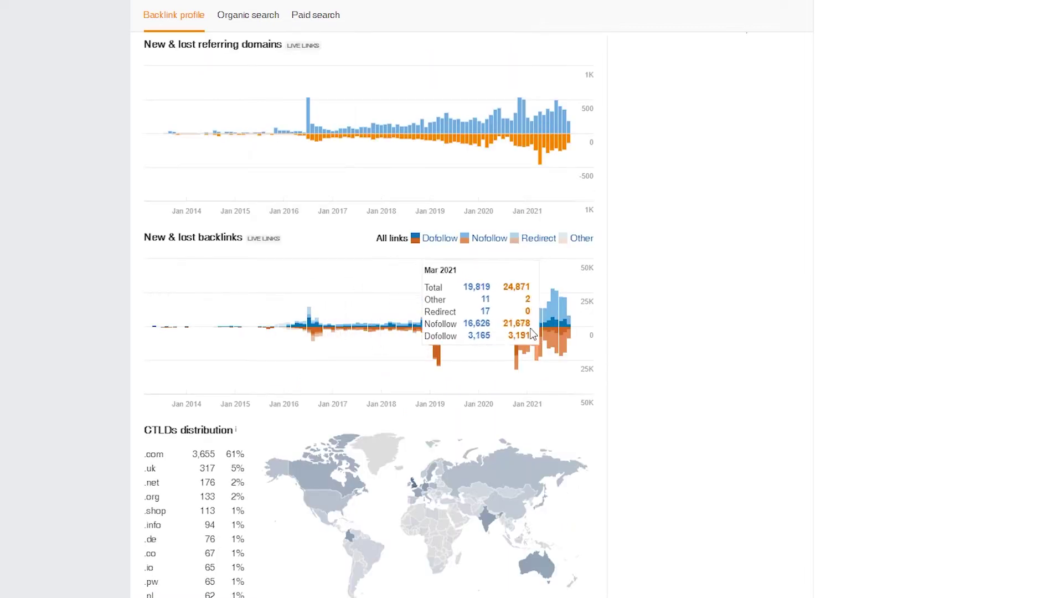
{"action": "scroll", "coordinate": [587, 309], "scroll_direction": "down", "scroll_amount": 2}
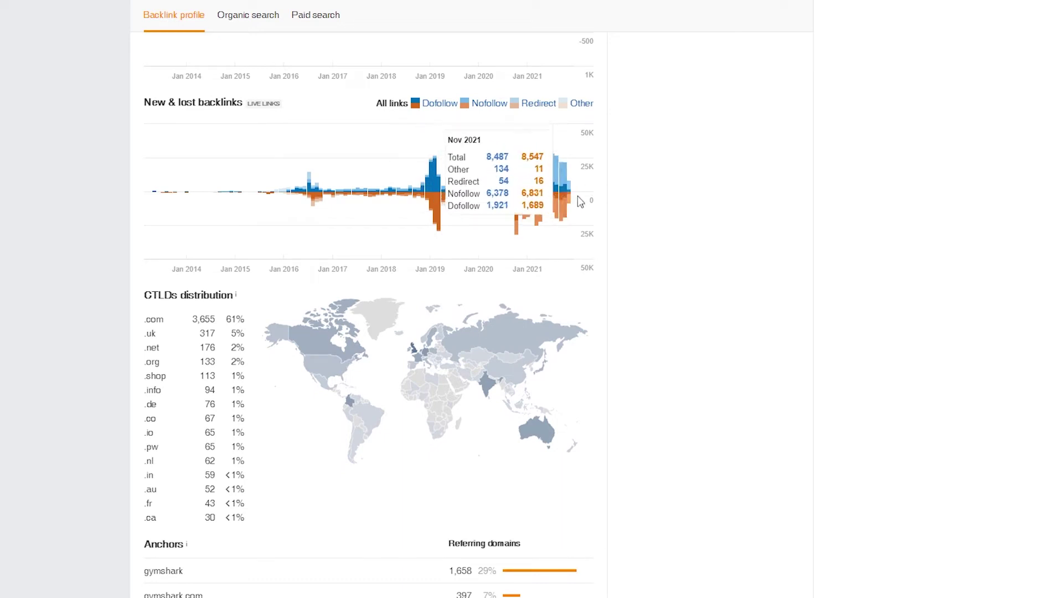
{"action": "scroll", "coordinate": [564, 194], "scroll_direction": "up", "scroll_amount": 1}
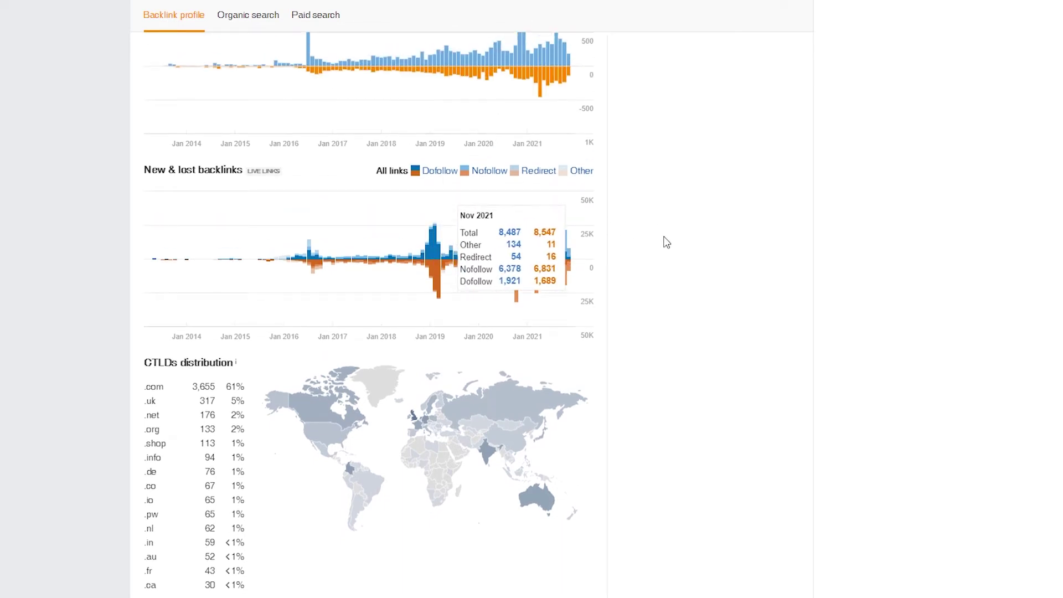
{"action": "scroll", "coordinate": [650, 242], "scroll_direction": "down", "scroll_amount": 2}
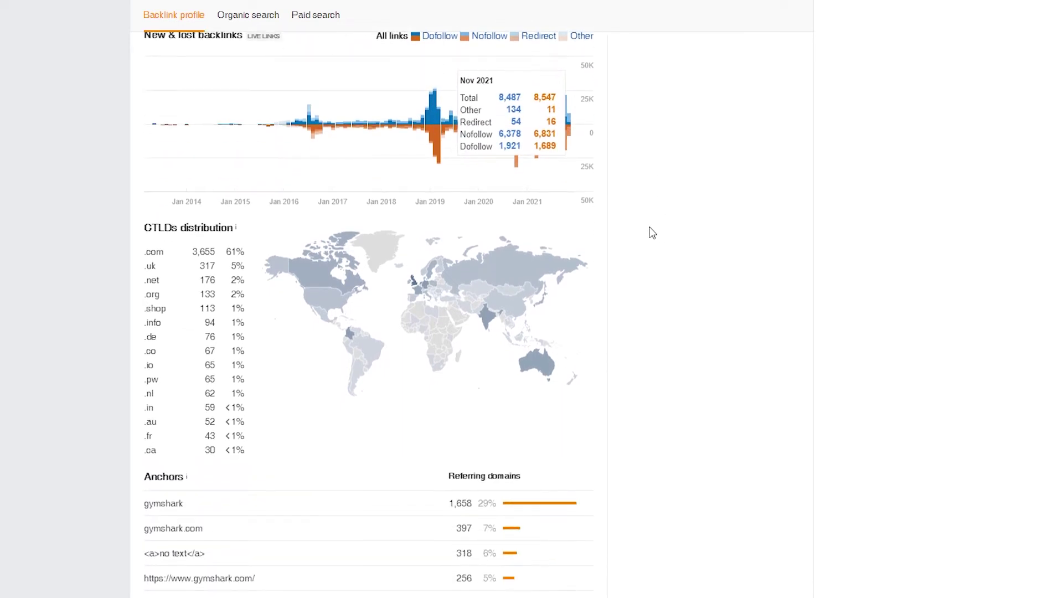
Step: Examine the CTLDs distribution list and map, reading the country domains from .uk down to .in
{"action": "scroll", "coordinate": [665, 221], "scroll_direction": "down", "scroll_amount": 1}
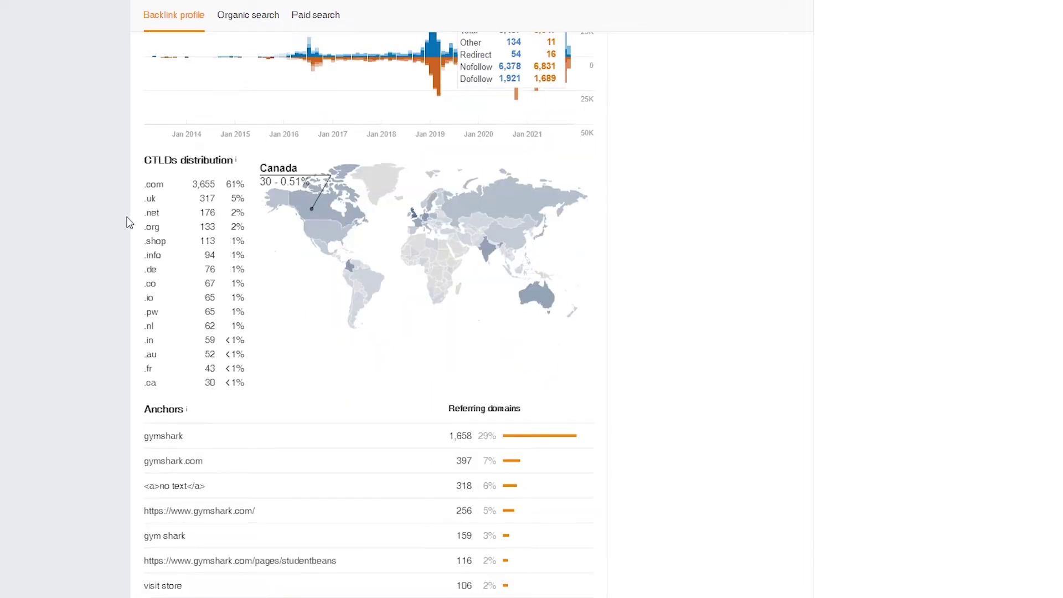
{"action": "scroll", "coordinate": [121, 234], "scroll_direction": "down", "scroll_amount": 1}
{"action": "scroll", "coordinate": [132, 186], "scroll_direction": "up", "scroll_amount": 1}
{"action": "triple_click", "coordinate": [158, 205]}
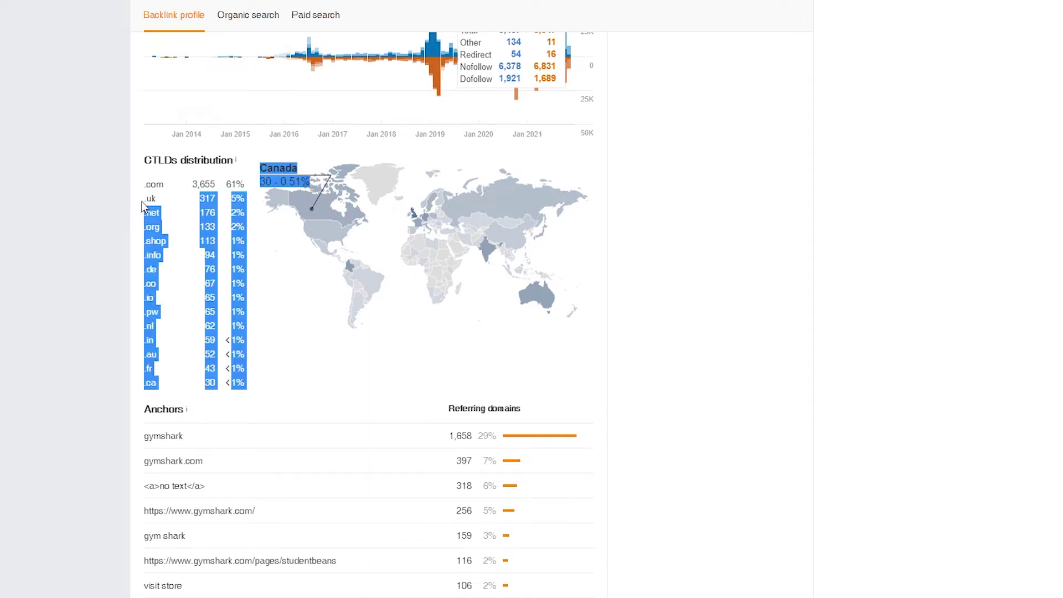
{"action": "double_click", "coordinate": [156, 201]}
{"action": "left_click", "coordinate": [158, 204]}
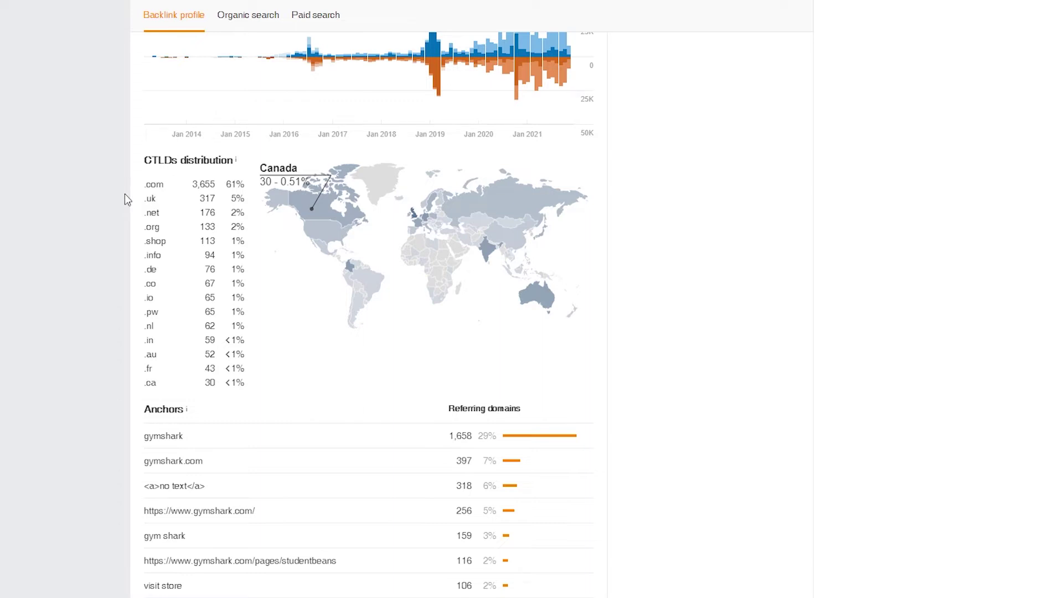
{"action": "mouse_move", "coordinate": [162, 278]}
{"action": "left_mouse_down"}
{"action": "mouse_move", "coordinate": [142, 271]}
{"action": "mouse_move", "coordinate": [154, 271]}
{"action": "left_mouse_up"}
{"action": "left_click", "coordinate": [143, 271]}
{"action": "left_click_drag", "start_coordinate": [148, 302], "coordinate": [150, 275]}
{"action": "left_click", "coordinate": [150, 302]}
{"action": "left_click", "coordinate": [146, 297]}
{"action": "scroll", "coordinate": [146, 297], "scroll_direction": "down", "scroll_amount": 1}
{"action": "left_click", "coordinate": [149, 260]}
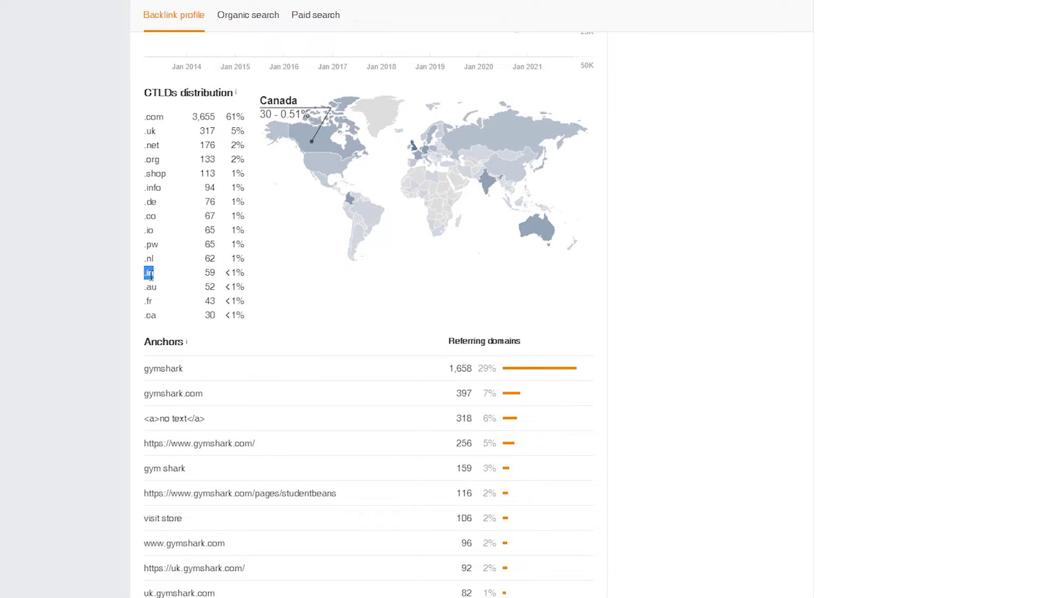
{"action": "left_click", "coordinate": [149, 274]}
{"action": "scroll", "coordinate": [128, 283], "scroll_direction": "down", "scroll_amount": 1}
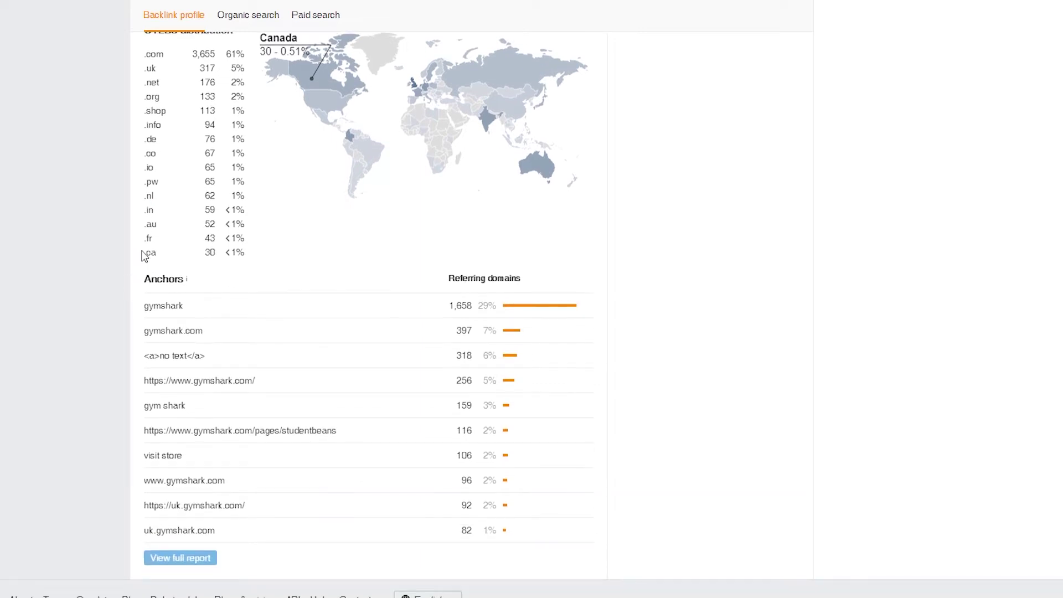
Step: Examine the last CTLDs distribution entries: .au, .fr and .ca
{"action": "scroll", "coordinate": [140, 256], "scroll_direction": "up", "scroll_amount": 1}
{"action": "left_click_drag", "start_coordinate": [150, 288], "coordinate": [148, 306]}
{"action": "double_click", "coordinate": [156, 320]}
{"action": "left_click", "coordinate": [133, 322]}
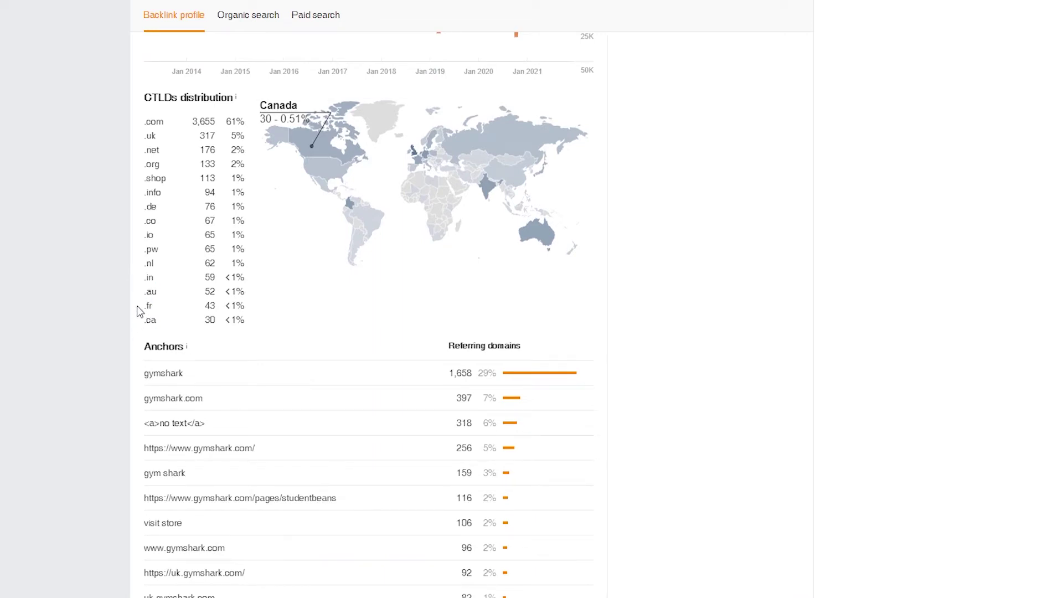
{"action": "scroll", "coordinate": [122, 292], "scroll_direction": "up", "scroll_amount": 1}
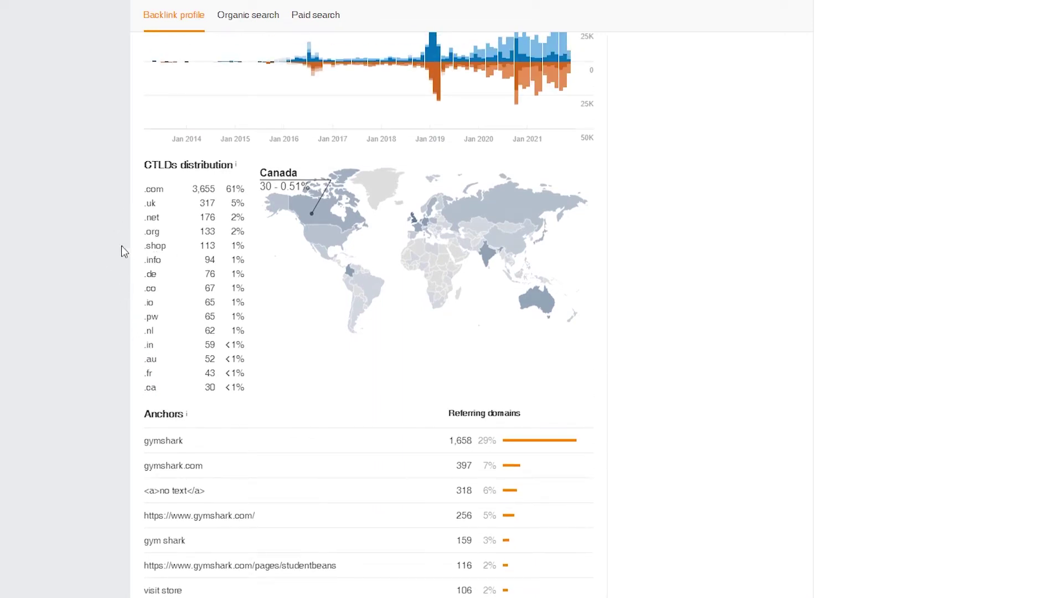
{"action": "scroll", "coordinate": [139, 238], "scroll_direction": "down", "scroll_amount": 1}
{"action": "scroll", "coordinate": [113, 226], "scroll_direction": "up", "scroll_amount": 1}
{"action": "mouse_move", "coordinate": [160, 387]}
{"action": "left_mouse_down"}
{"action": "mouse_move", "coordinate": [165, 395]}
{"action": "mouse_move", "coordinate": [145, 387]}
{"action": "left_mouse_up"}
{"action": "left_click", "coordinate": [156, 386]}
{"action": "left_click", "coordinate": [148, 387]}
Step: Examine the Anchors table, starting with the gymshark anchor text and its referring domains
{"action": "scroll", "coordinate": [98, 245], "scroll_direction": "down", "scroll_amount": 3}
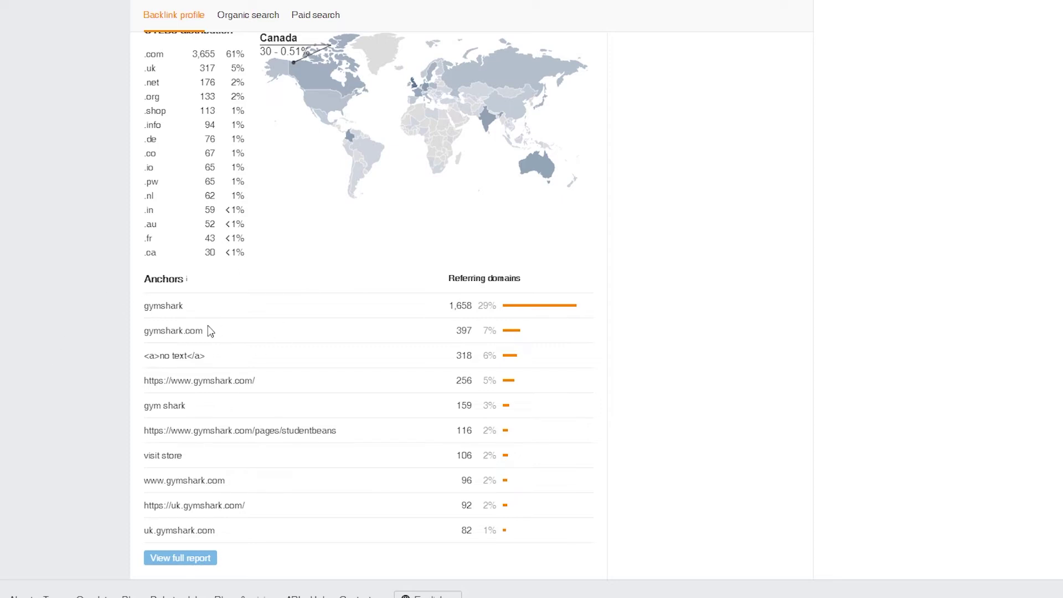
{"action": "left_click_drag", "start_coordinate": [160, 306], "coordinate": [204, 308]}
{"action": "left_click", "coordinate": [133, 331]}
{"action": "scroll", "coordinate": [123, 380], "scroll_direction": "up", "scroll_amount": 1}
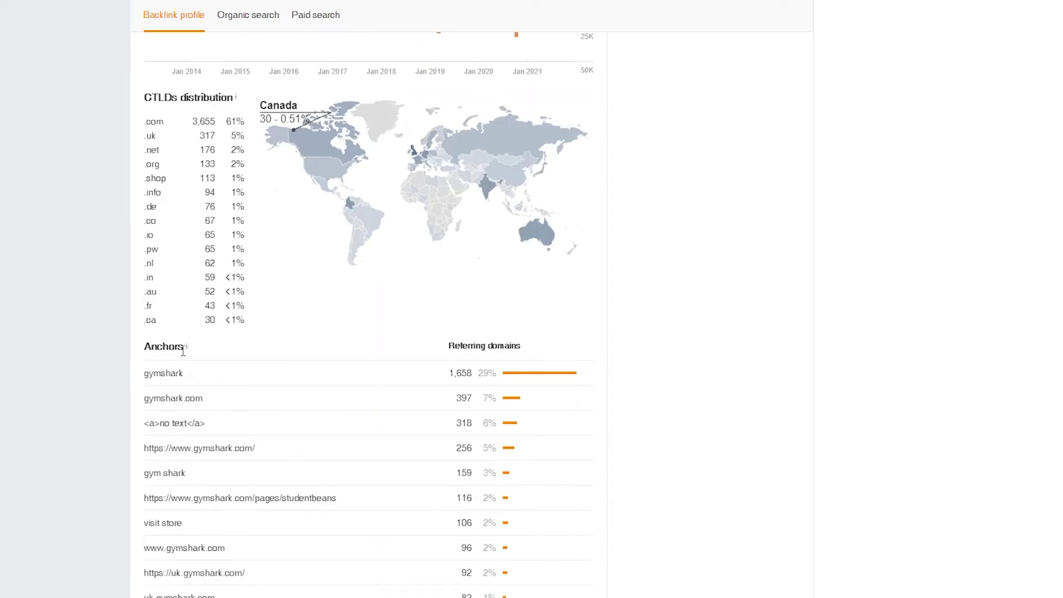
Step: Open the full Backlinks report for gymshark.com
{"action": "scroll", "coordinate": [245, 381], "scroll_direction": "up", "scroll_amount": 10}
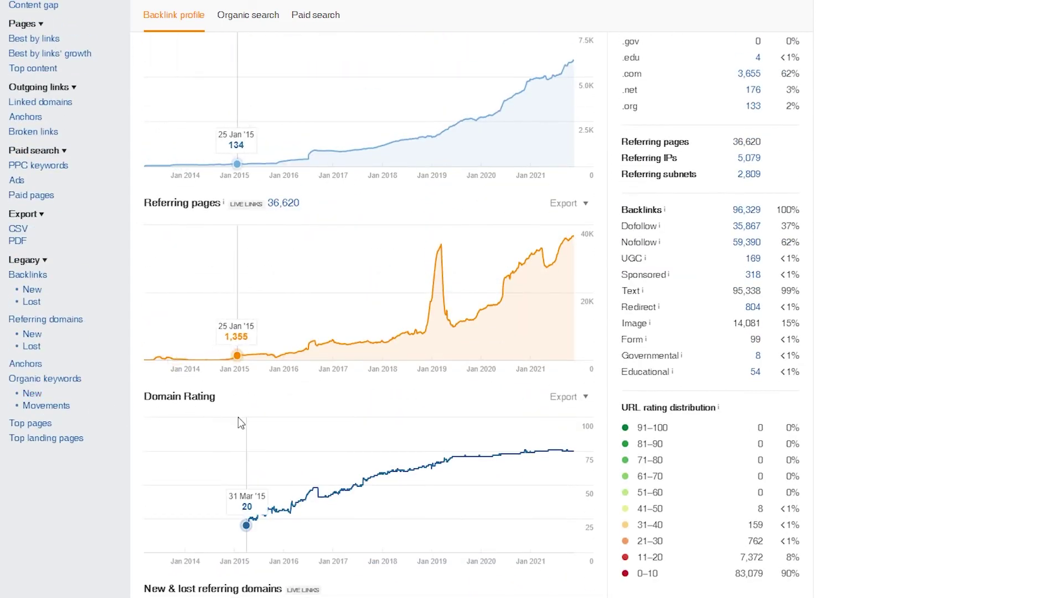
{"action": "scroll", "coordinate": [238, 417], "scroll_direction": "up", "scroll_amount": 4}
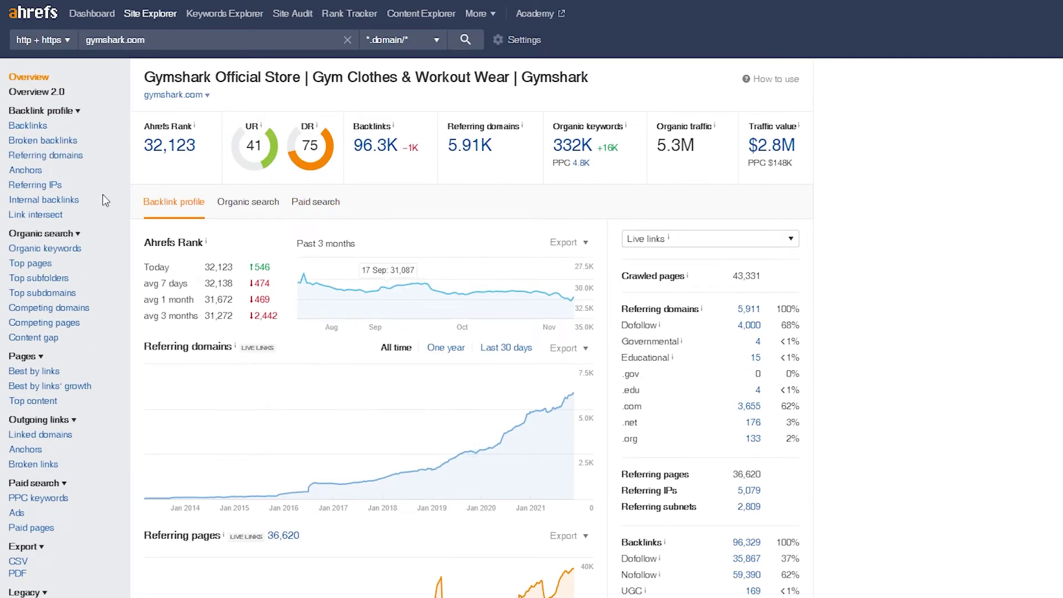
{"action": "scroll", "coordinate": [476, 270], "scroll_direction": "down", "scroll_amount": 2}
{"action": "scroll", "coordinate": [332, 268], "scroll_direction": "up", "scroll_amount": 2}
{"action": "scroll", "coordinate": [171, 265], "scroll_direction": "down", "scroll_amount": 1}
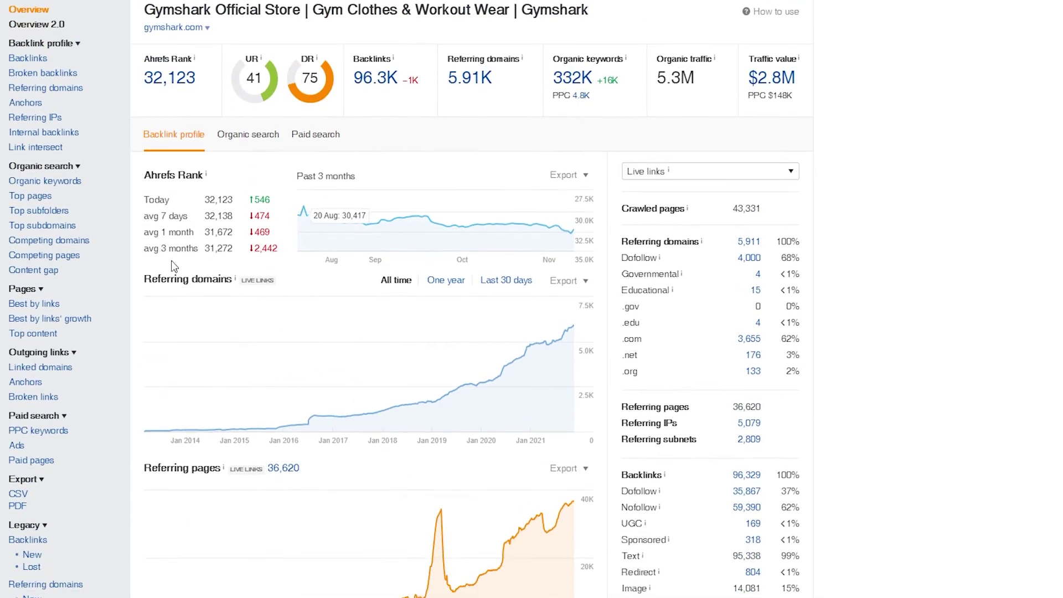
{"action": "scroll", "coordinate": [171, 262], "scroll_direction": "up", "scroll_amount": 1}
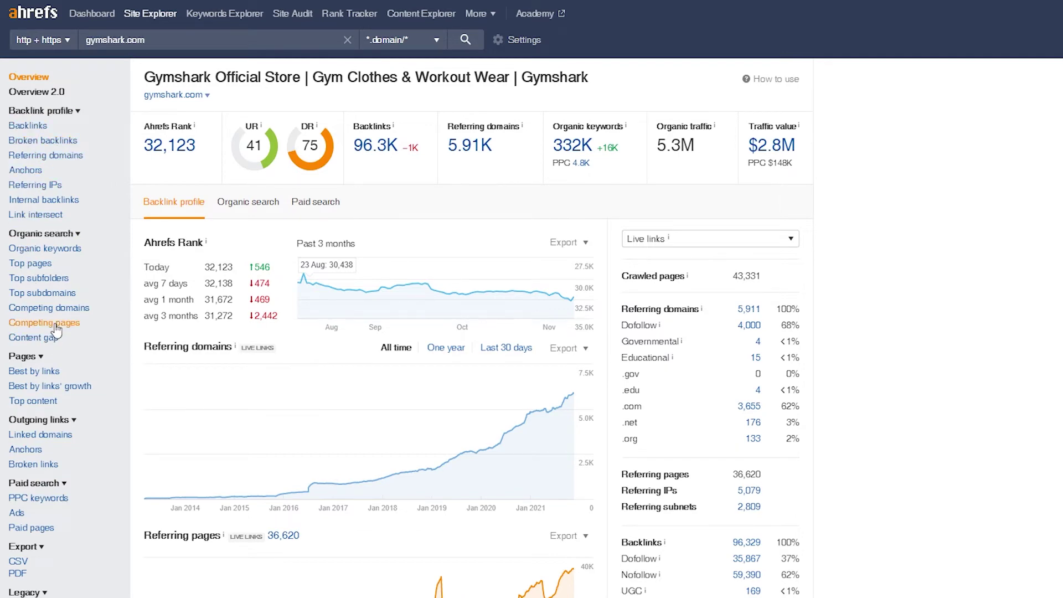
{"action": "scroll", "coordinate": [51, 338], "scroll_direction": "down", "scroll_amount": 2}
{"action": "scroll", "coordinate": [29, 398], "scroll_direction": "down", "scroll_amount": 3}
{"action": "scroll", "coordinate": [48, 396], "scroll_direction": "up", "scroll_amount": 5}
{"action": "left_click", "coordinate": [57, 125]}
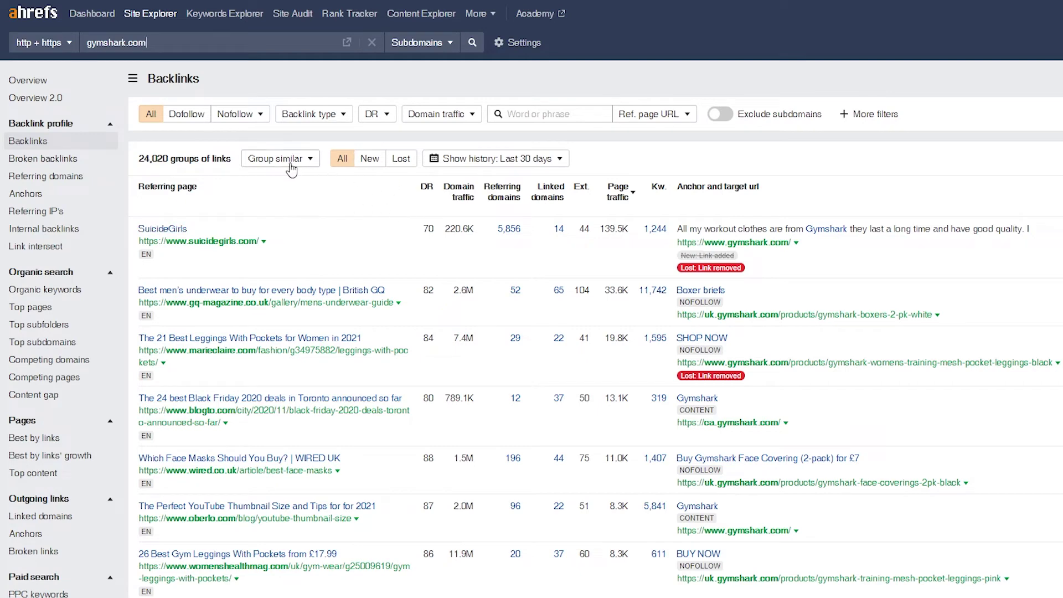
Step: Review the time frames available for the backlink history
{"action": "left_click", "coordinate": [484, 164]}
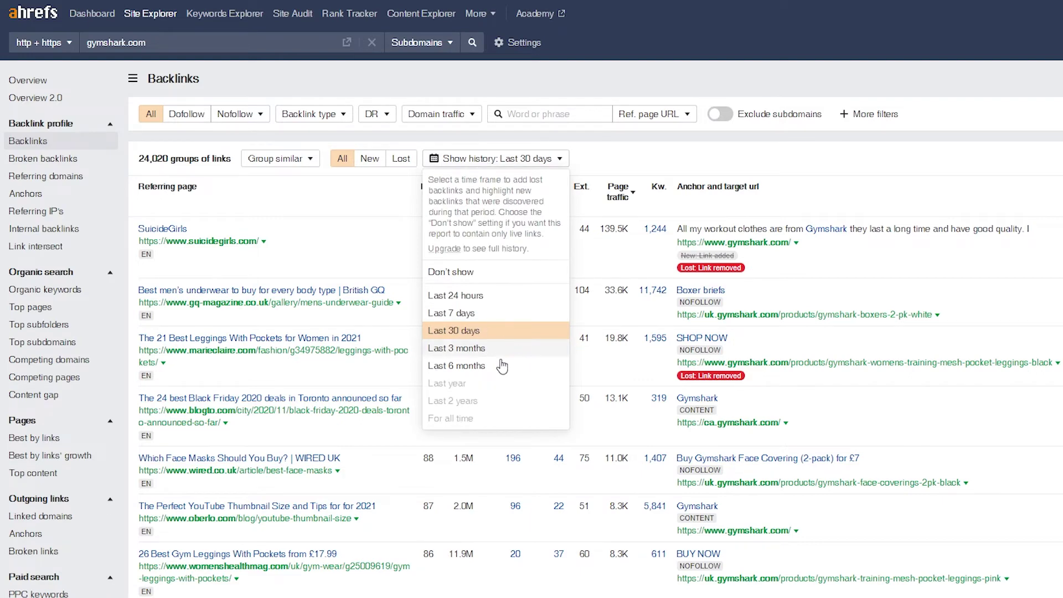
{"action": "left_click", "coordinate": [613, 159]}
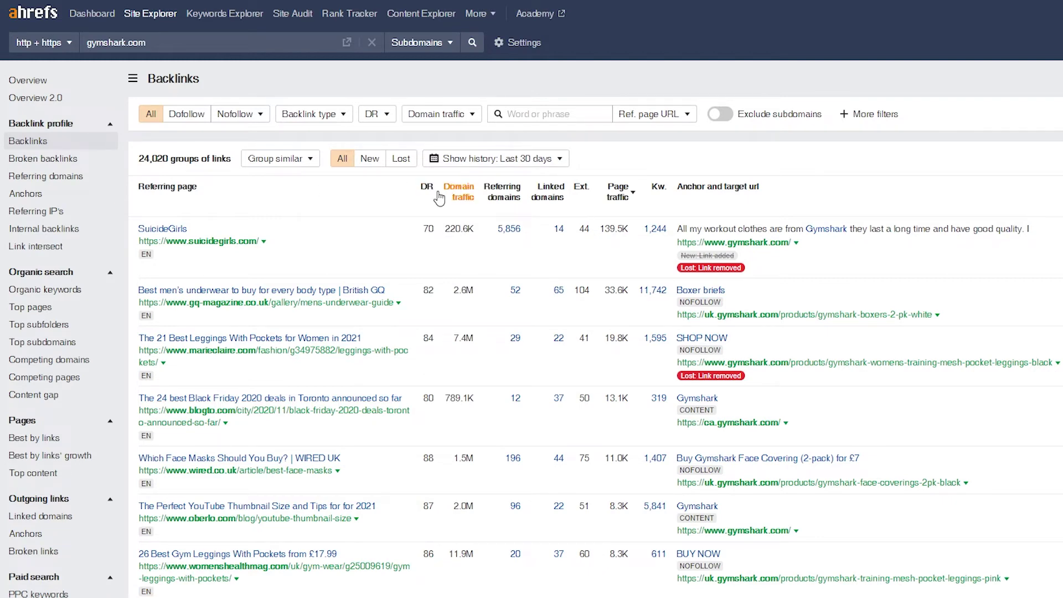
Step: Sort the backlinks by DR from highest to lowest and show only dofollow links
{"action": "left_click", "coordinate": [427, 191]}
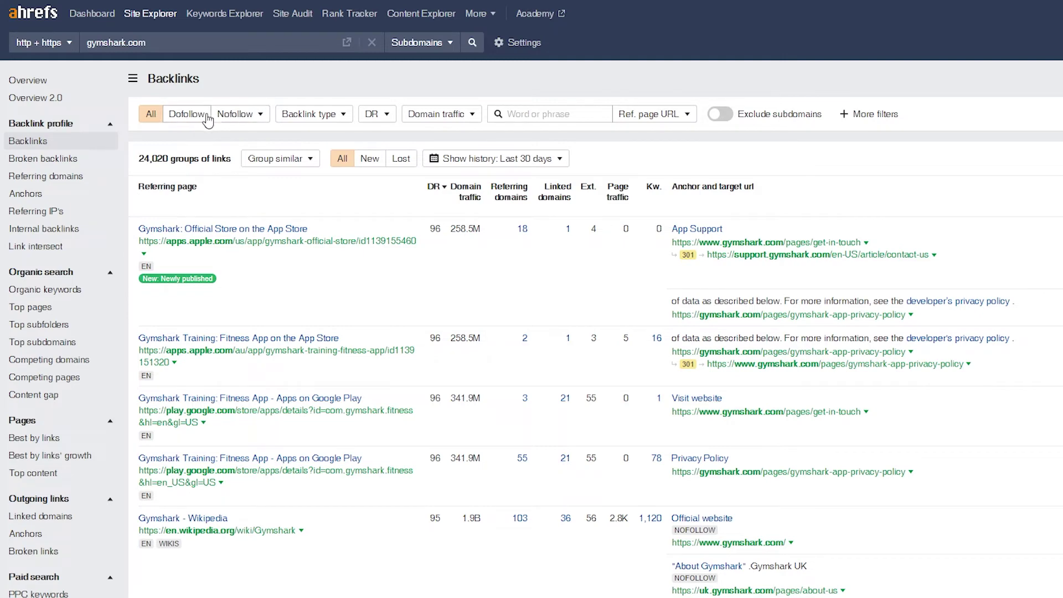
{"action": "left_click", "coordinate": [203, 117]}
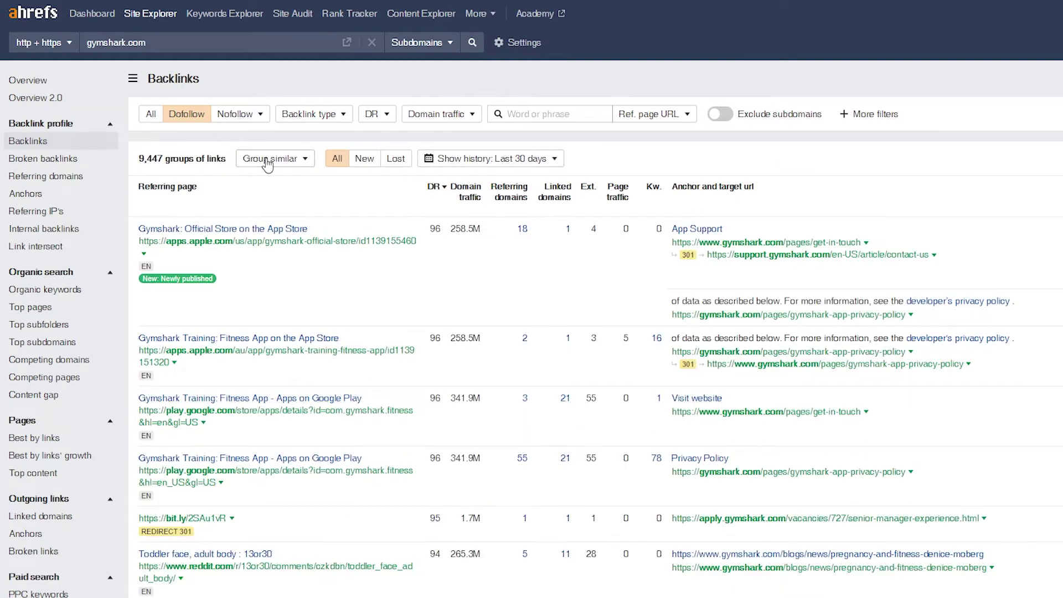
{"action": "scroll", "coordinate": [385, 221], "scroll_direction": "down", "scroll_amount": 2}
{"action": "scroll", "coordinate": [381, 216], "scroll_direction": "down", "scroll_amount": 2}
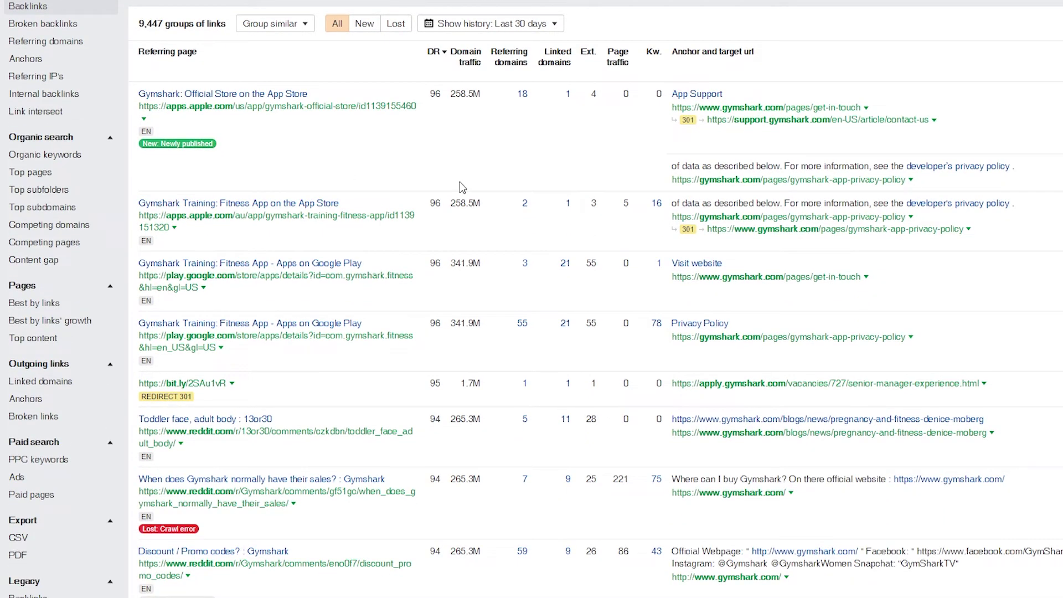
{"action": "scroll", "coordinate": [461, 183], "scroll_direction": "up", "scroll_amount": 2}
{"action": "scroll", "coordinate": [464, 213], "scroll_direction": "up", "scroll_amount": 2}
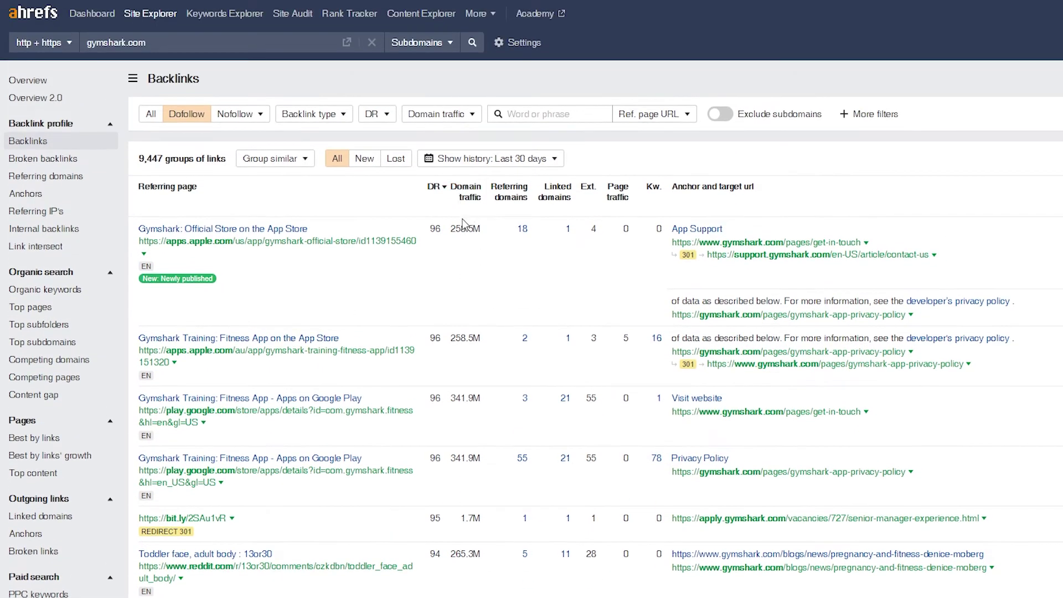
Step: Examine the highest-DR dofollow referring pages, from the App Store and Reddit entries through Behance, The Guardian, BBC News and HubSpot
{"action": "scroll", "coordinate": [465, 226], "scroll_direction": "down", "scroll_amount": 2}
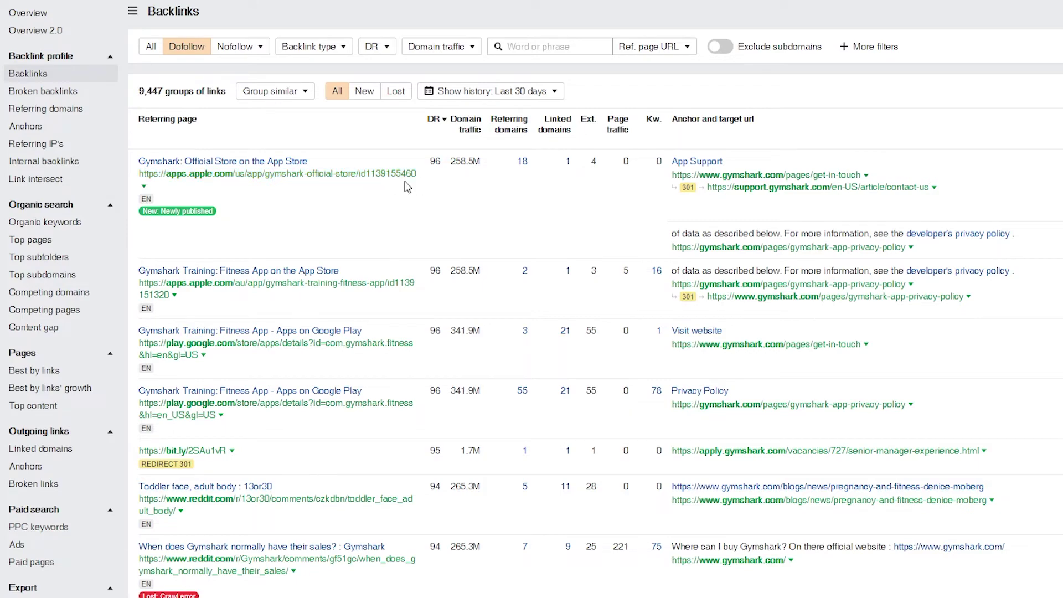
{"action": "scroll", "coordinate": [470, 181], "scroll_direction": "down", "scroll_amount": 5}
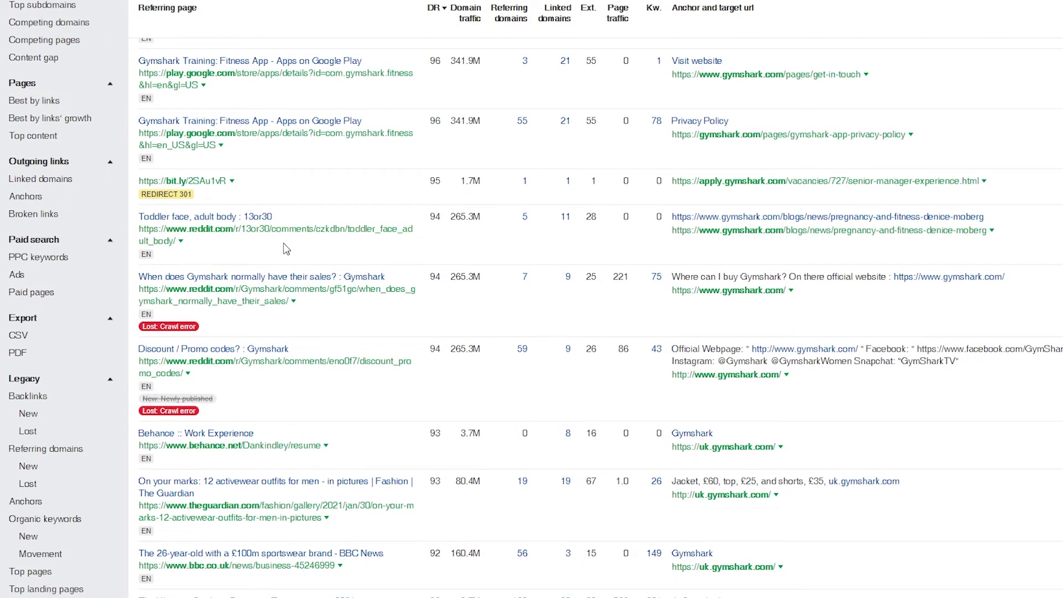
{"action": "scroll", "coordinate": [262, 209], "scroll_direction": "down", "scroll_amount": 5}
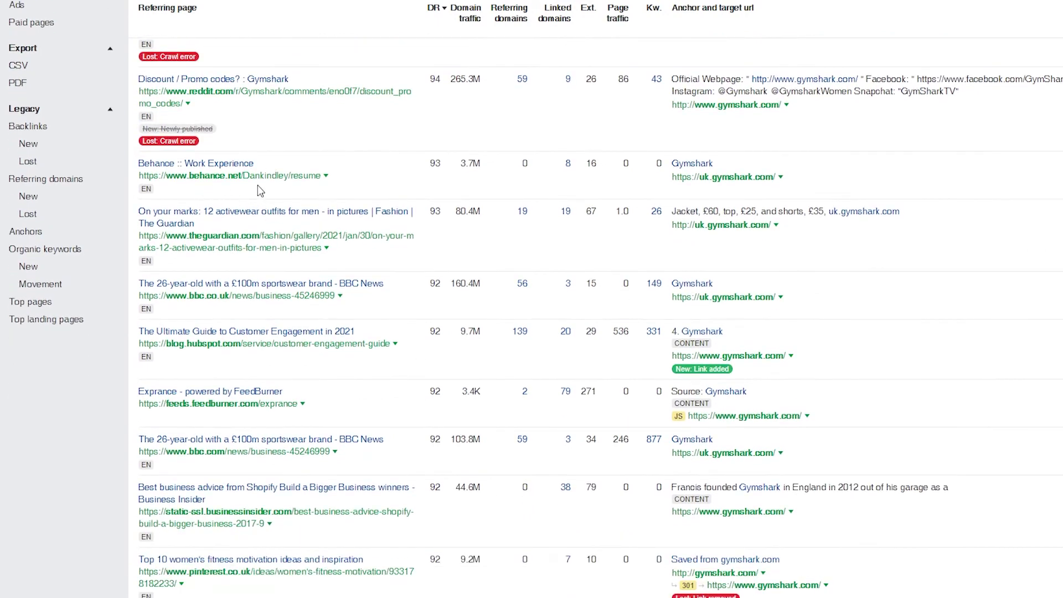
{"action": "scroll", "coordinate": [263, 183], "scroll_direction": "down", "scroll_amount": 1}
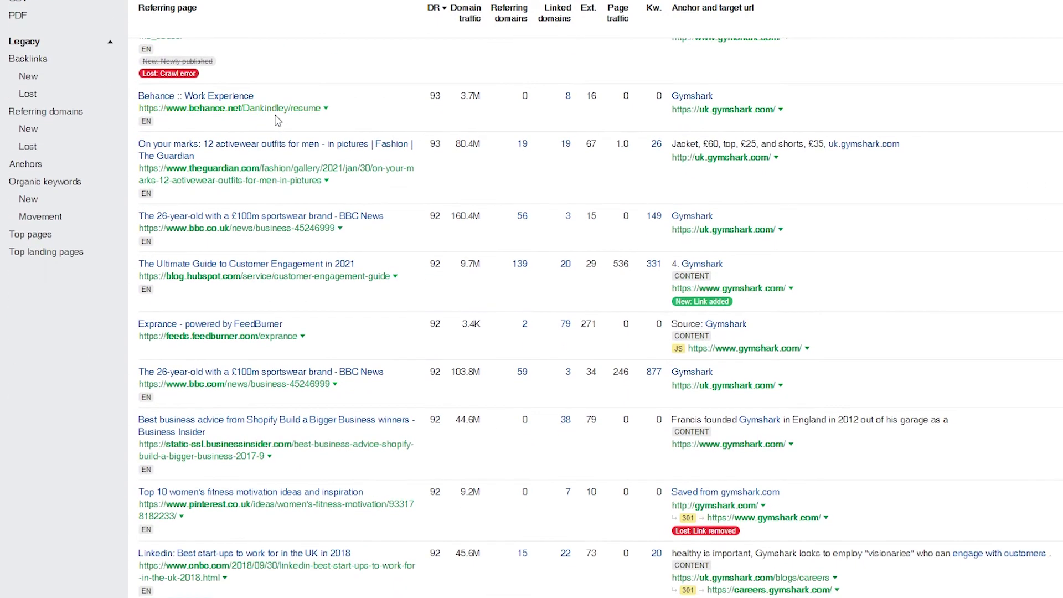
{"action": "scroll", "coordinate": [280, 126], "scroll_direction": "up", "scroll_amount": 1}
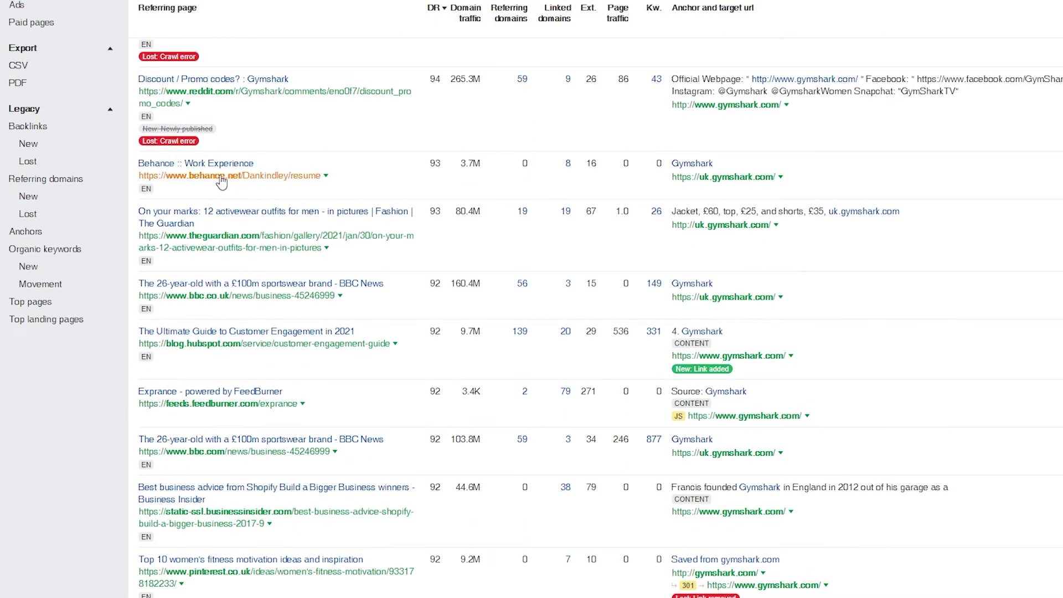
{"action": "left_click", "coordinate": [326, 176]}
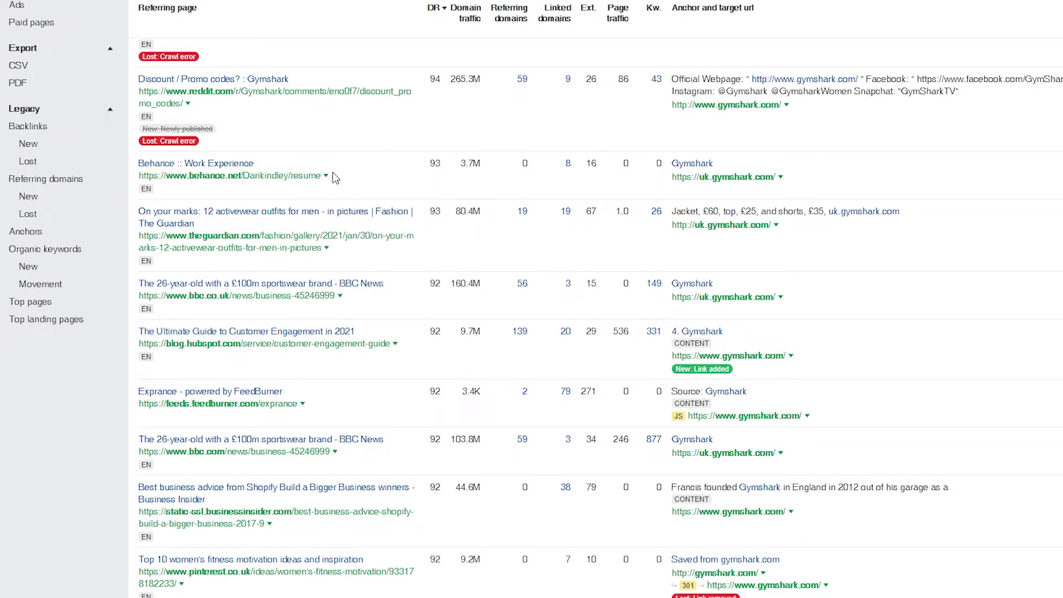
{"action": "scroll", "coordinate": [326, 178], "scroll_direction": "down", "scroll_amount": 1}
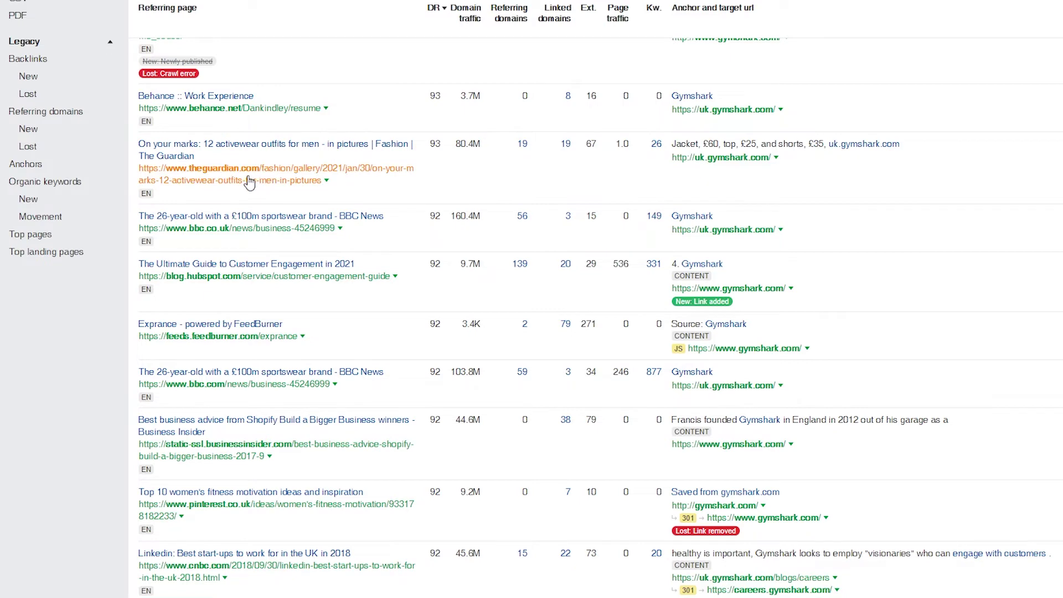
{"action": "scroll", "coordinate": [246, 183], "scroll_direction": "down", "scroll_amount": 1}
{"action": "scroll", "coordinate": [238, 220], "scroll_direction": "up", "scroll_amount": 1}
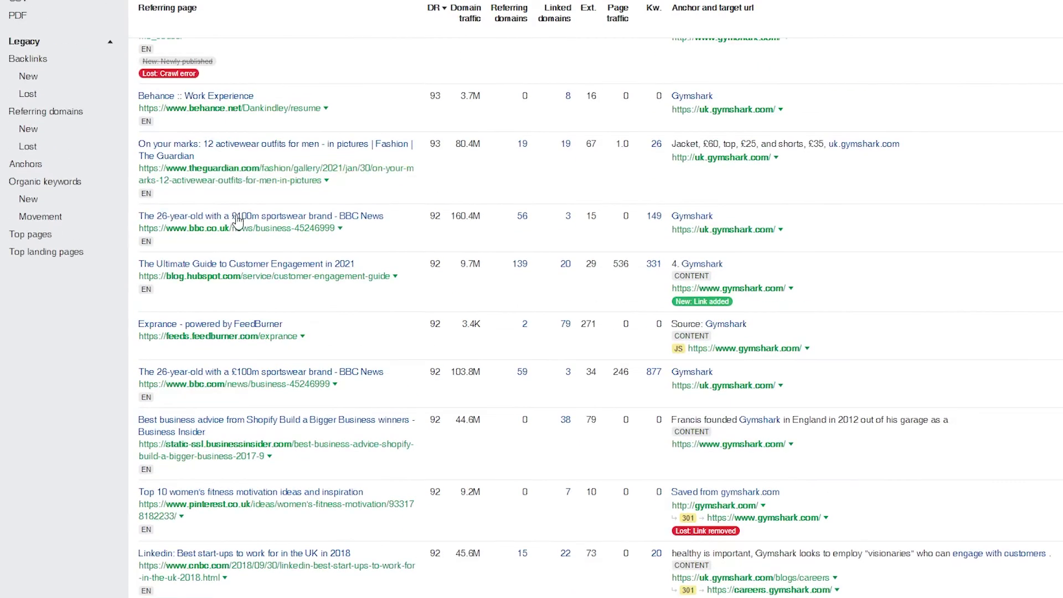
{"action": "scroll", "coordinate": [244, 155], "scroll_direction": "down", "scroll_amount": 1}
{"action": "scroll", "coordinate": [269, 156], "scroll_direction": "up", "scroll_amount": 1}
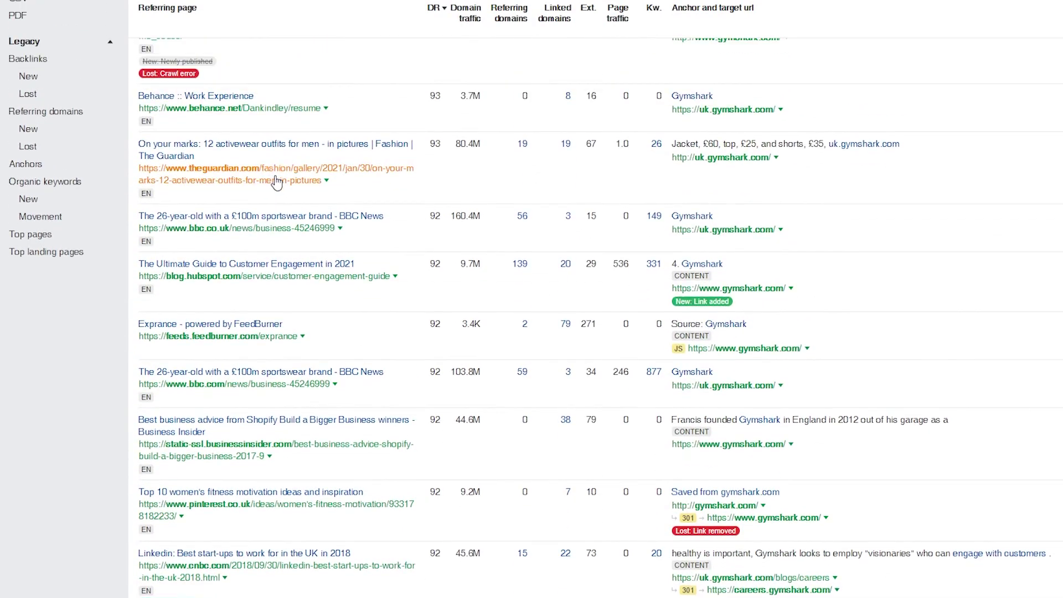
{"action": "scroll", "coordinate": [410, 223], "scroll_direction": "up", "scroll_amount": 2}
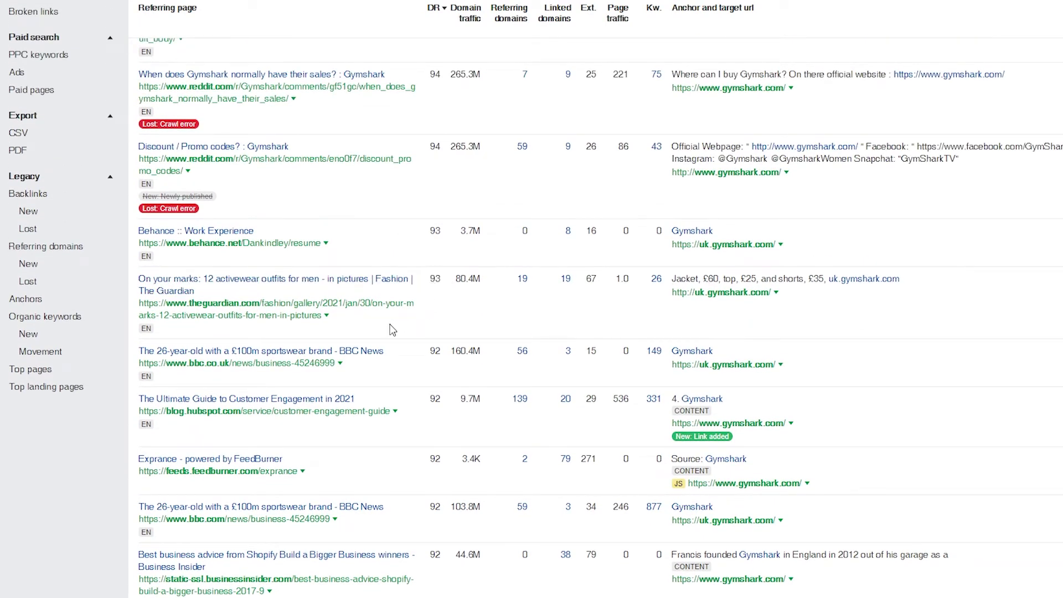
{"action": "scroll", "coordinate": [271, 357], "scroll_direction": "down", "scroll_amount": 1}
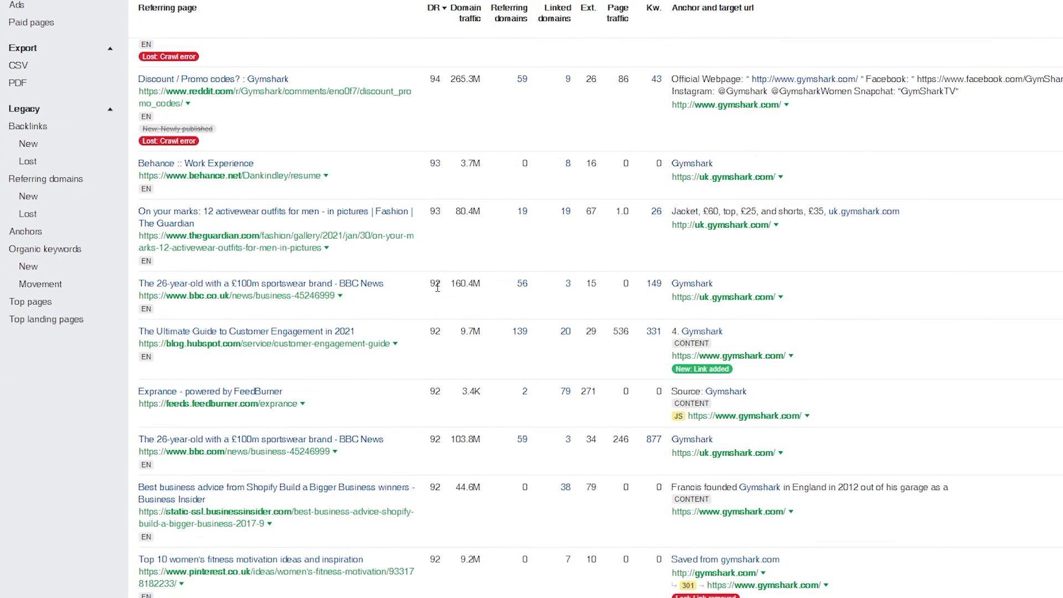
{"action": "scroll", "coordinate": [333, 260], "scroll_direction": "down", "scroll_amount": 1}
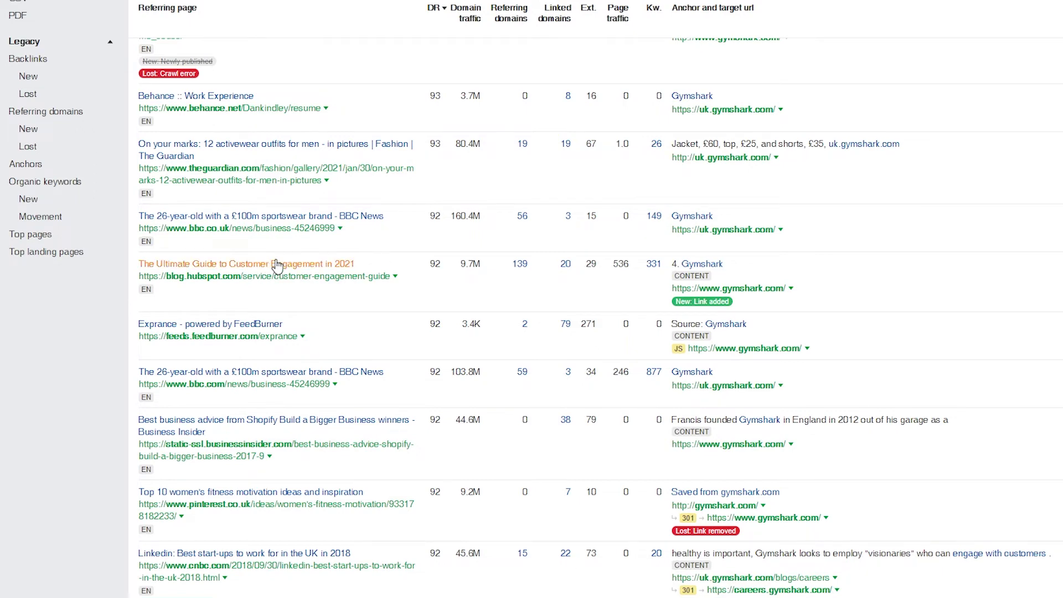
Step: Examine the next dofollow referring pages, from Business Insider, CNBC and USA Today through MSN, Slack, The Telegraph and Klarna
{"action": "scroll", "coordinate": [277, 265], "scroll_direction": "down", "scroll_amount": 5}
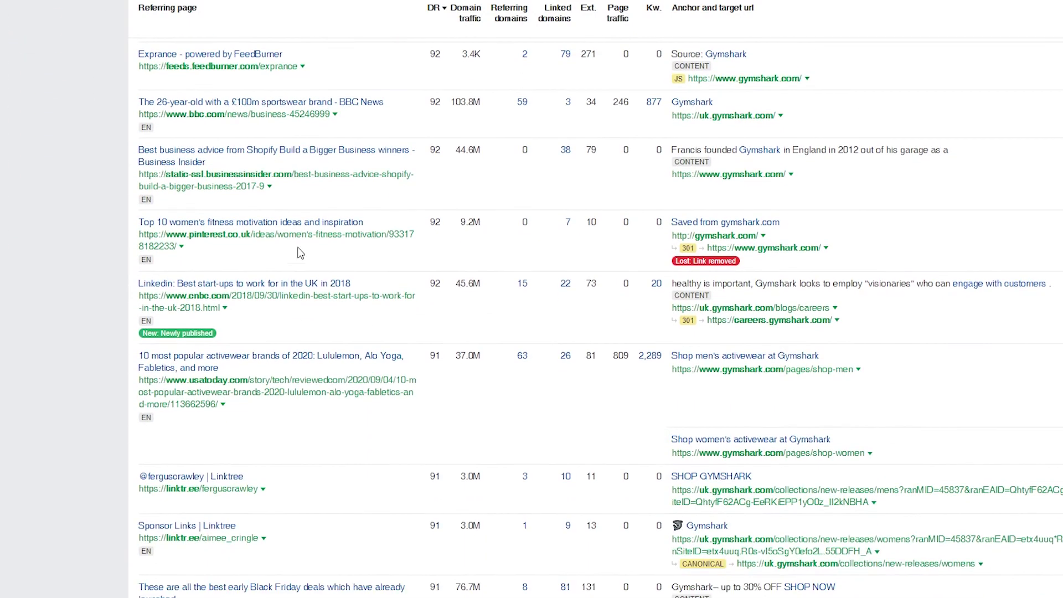
{"action": "scroll", "coordinate": [302, 310], "scroll_direction": "down", "scroll_amount": 3}
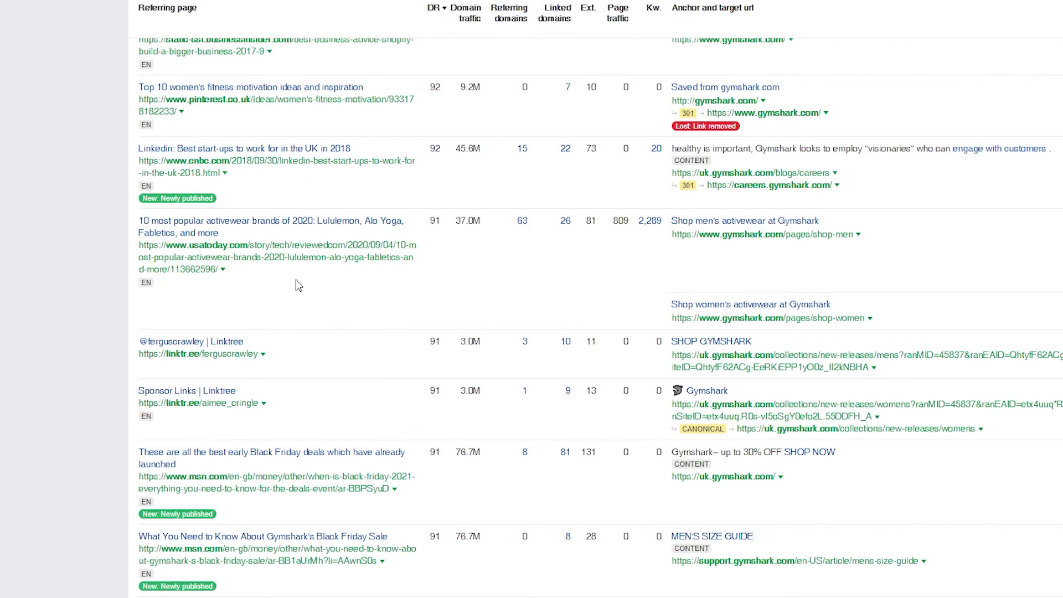
{"action": "scroll", "coordinate": [327, 263], "scroll_direction": "down", "scroll_amount": 5}
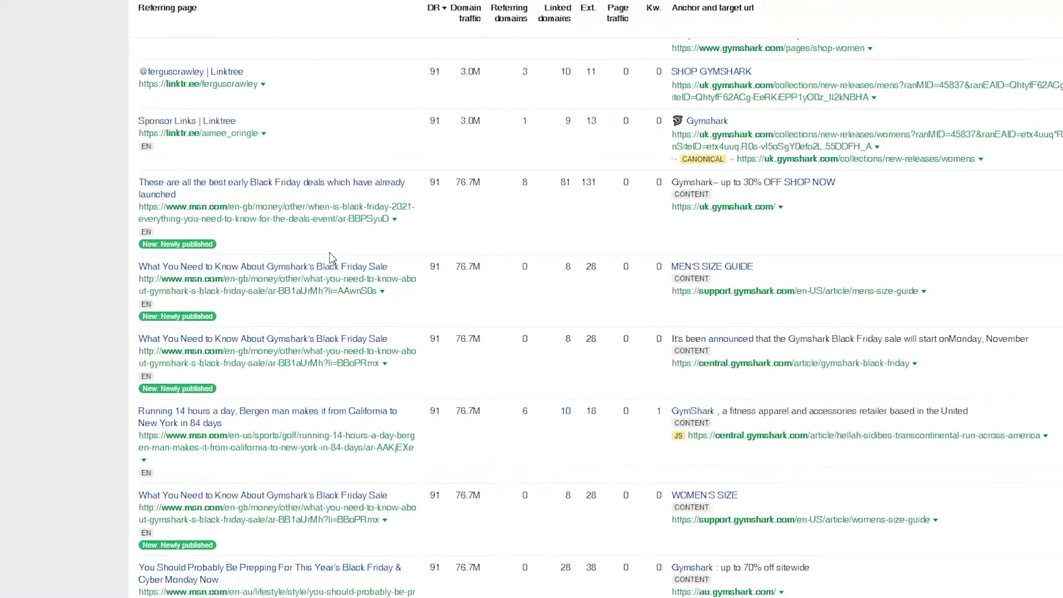
{"action": "scroll", "coordinate": [330, 253], "scroll_direction": "down", "scroll_amount": 1}
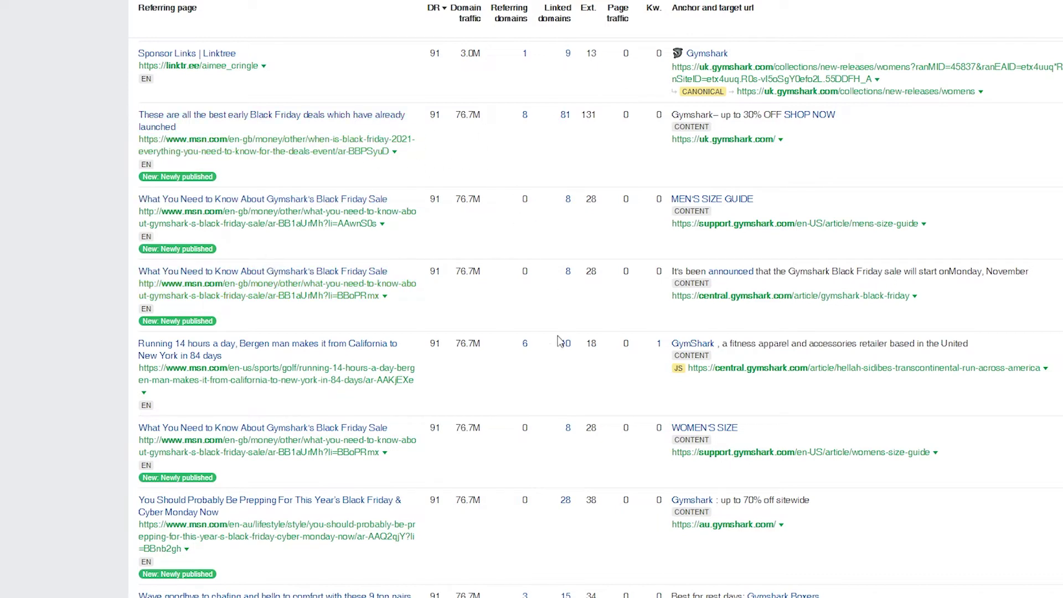
{"action": "scroll", "coordinate": [418, 238], "scroll_direction": "down", "scroll_amount": 3}
{"action": "scroll", "coordinate": [380, 208], "scroll_direction": "down", "scroll_amount": 3}
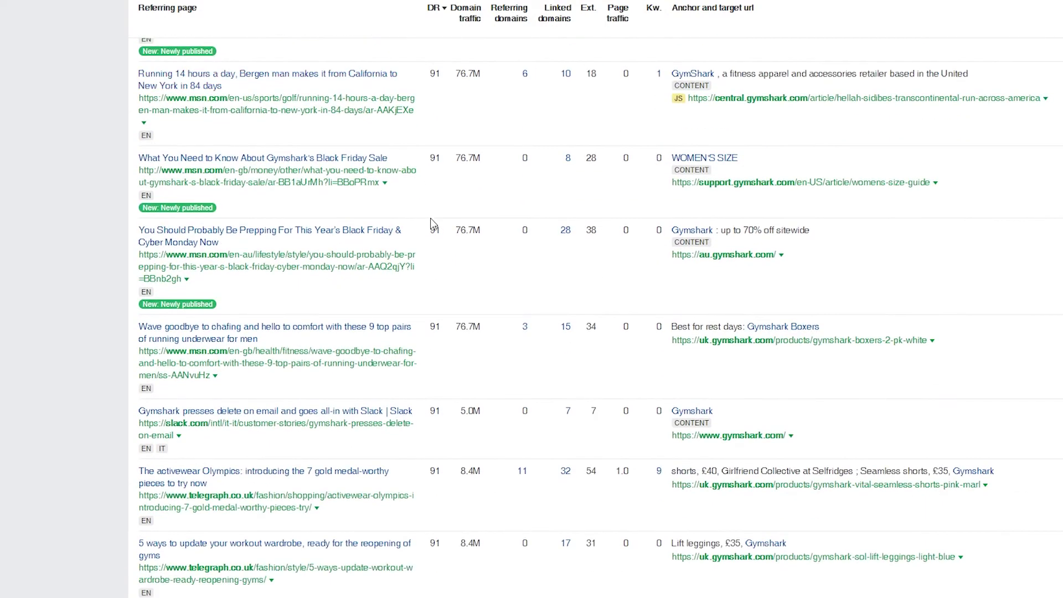
{"action": "scroll", "coordinate": [400, 214], "scroll_direction": "down", "scroll_amount": 2}
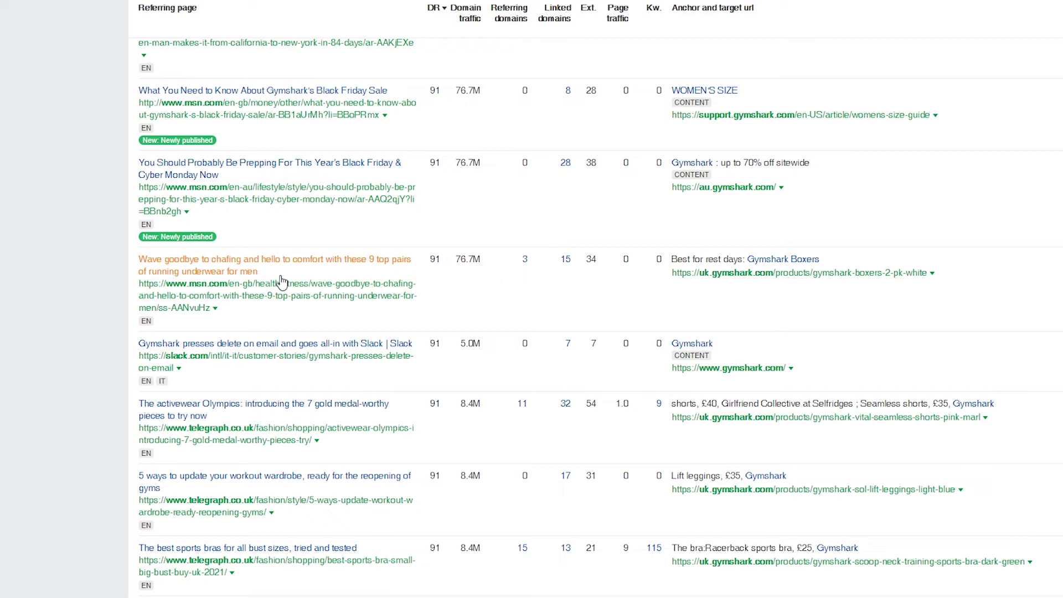
{"action": "scroll", "coordinate": [388, 208], "scroll_direction": "down", "scroll_amount": 3}
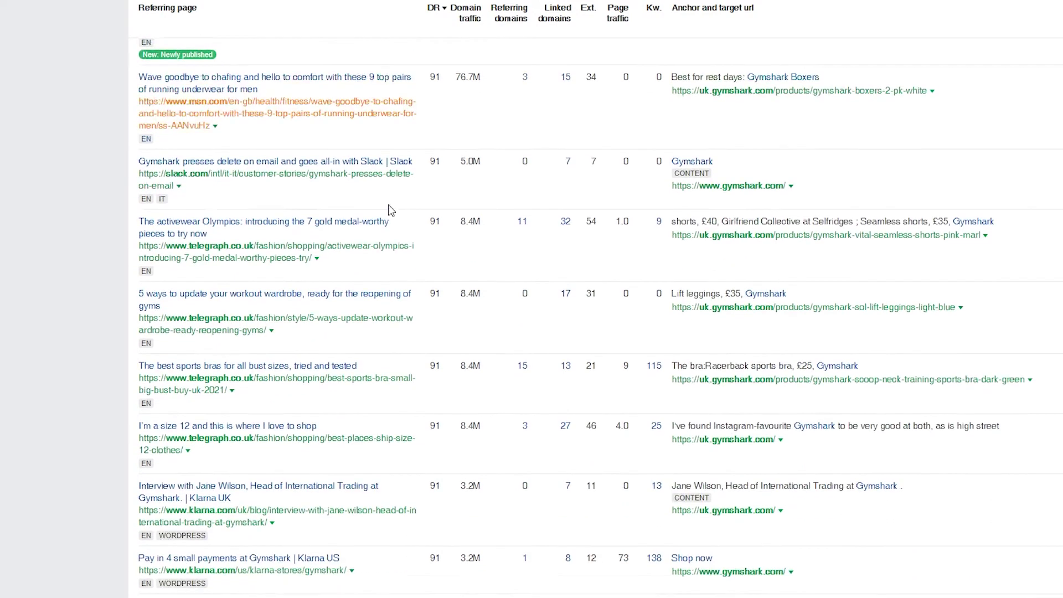
{"action": "scroll", "coordinate": [388, 205], "scroll_direction": "down", "scroll_amount": 1}
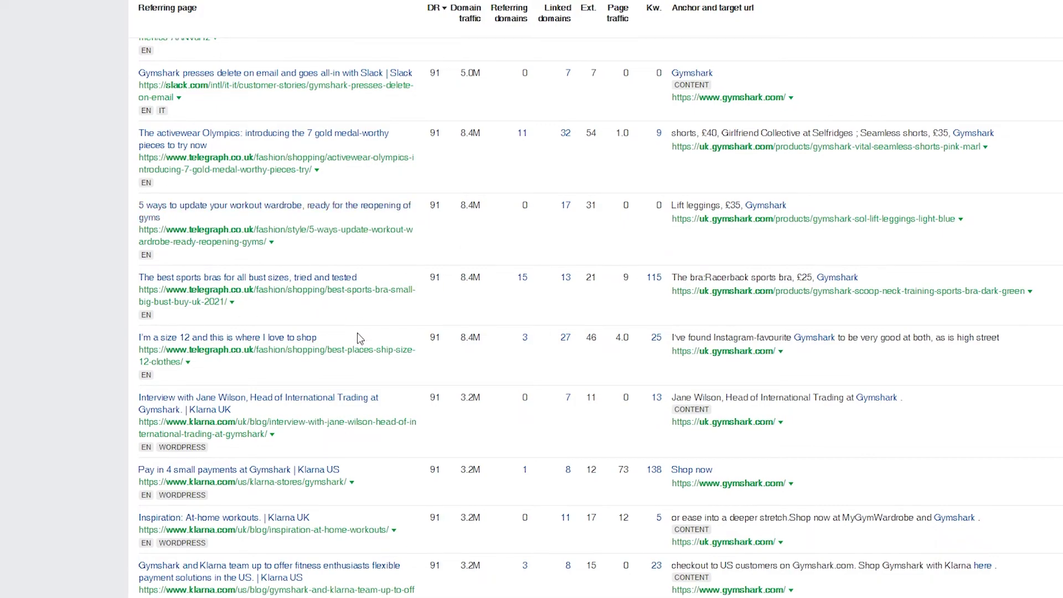
{"action": "scroll", "coordinate": [357, 334], "scroll_direction": "down", "scroll_amount": 6}
Step: Skim the dofollow backlinks again from the start of the list down to the Telegraph and Klarna pages
{"action": "scroll", "coordinate": [278, 323], "scroll_direction": "up", "scroll_amount": 4}
{"action": "scroll", "coordinate": [301, 324], "scroll_direction": "up", "scroll_amount": 20}
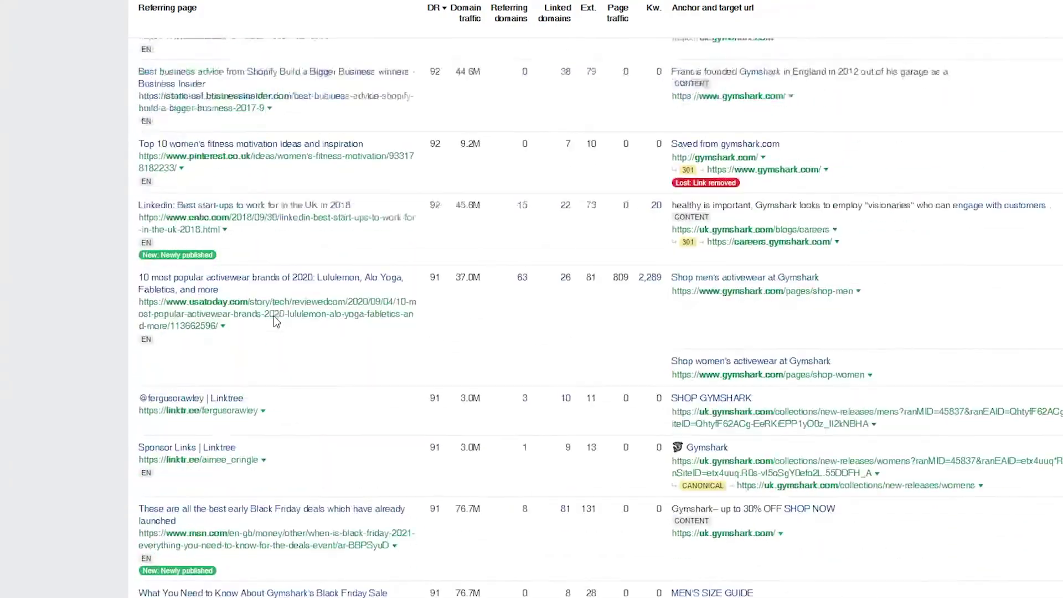
{"action": "scroll", "coordinate": [289, 309], "scroll_direction": "up", "scroll_amount": 3}
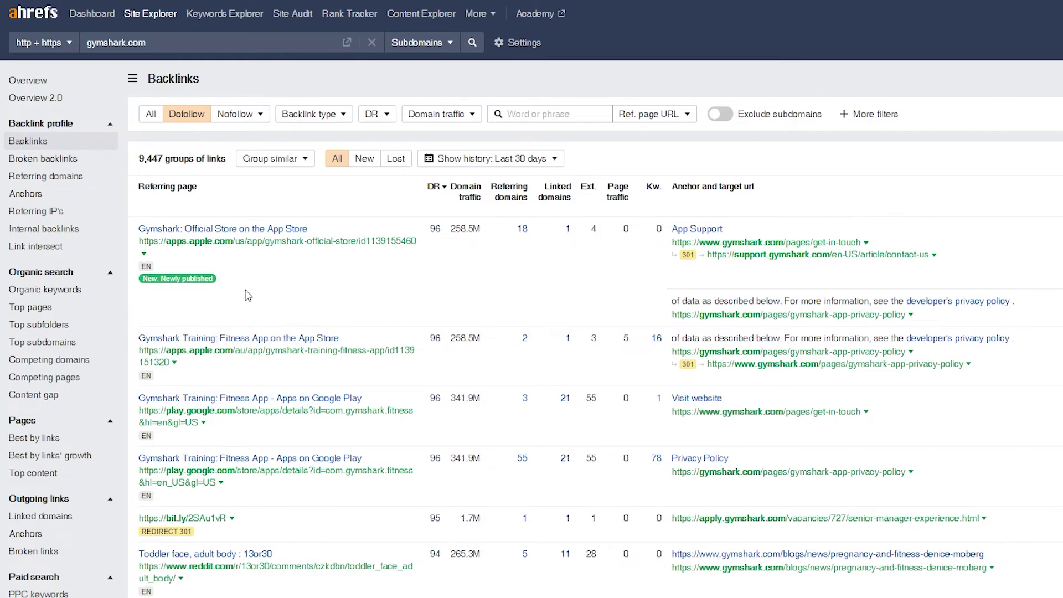
{"action": "scroll", "coordinate": [365, 250], "scroll_direction": "down", "scroll_amount": 20}
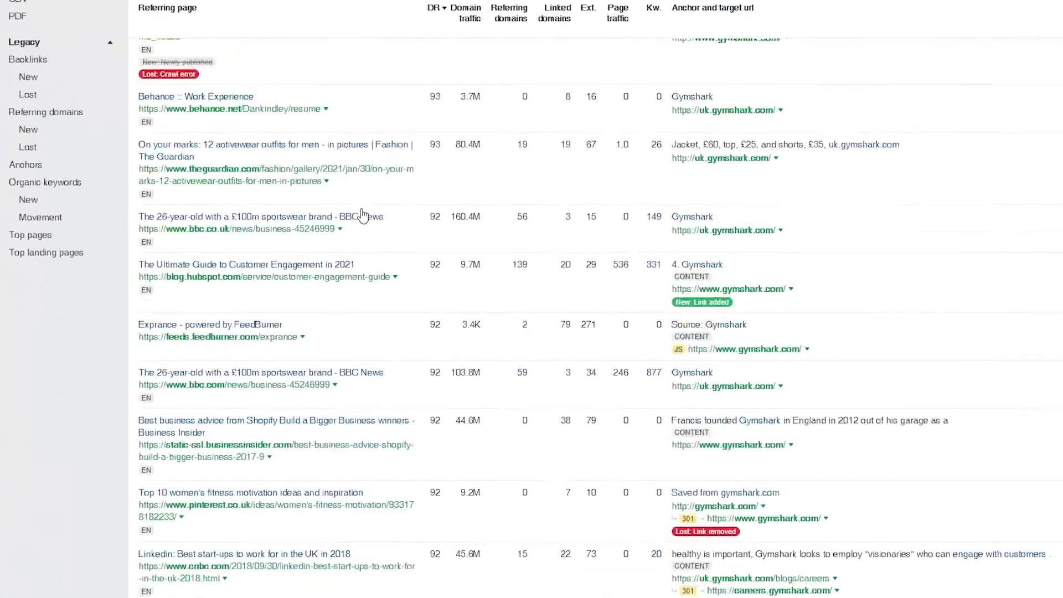
{"action": "scroll", "coordinate": [356, 222], "scroll_direction": "down", "scroll_amount": 8}
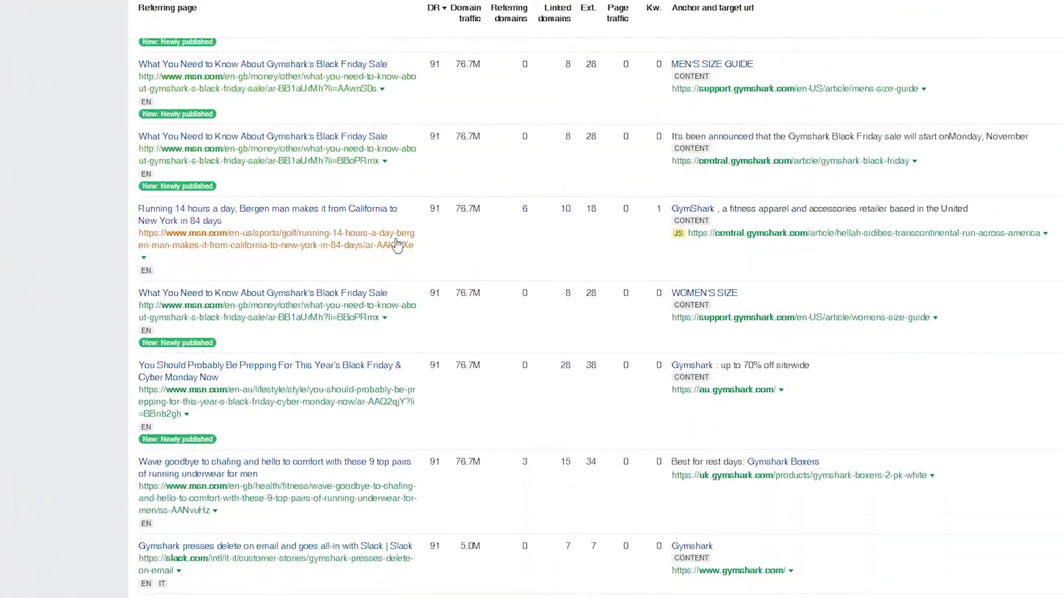
{"action": "scroll", "coordinate": [352, 255], "scroll_direction": "down", "scroll_amount": 5}
{"action": "scroll", "coordinate": [354, 250], "scroll_direction": "down", "scroll_amount": 3}
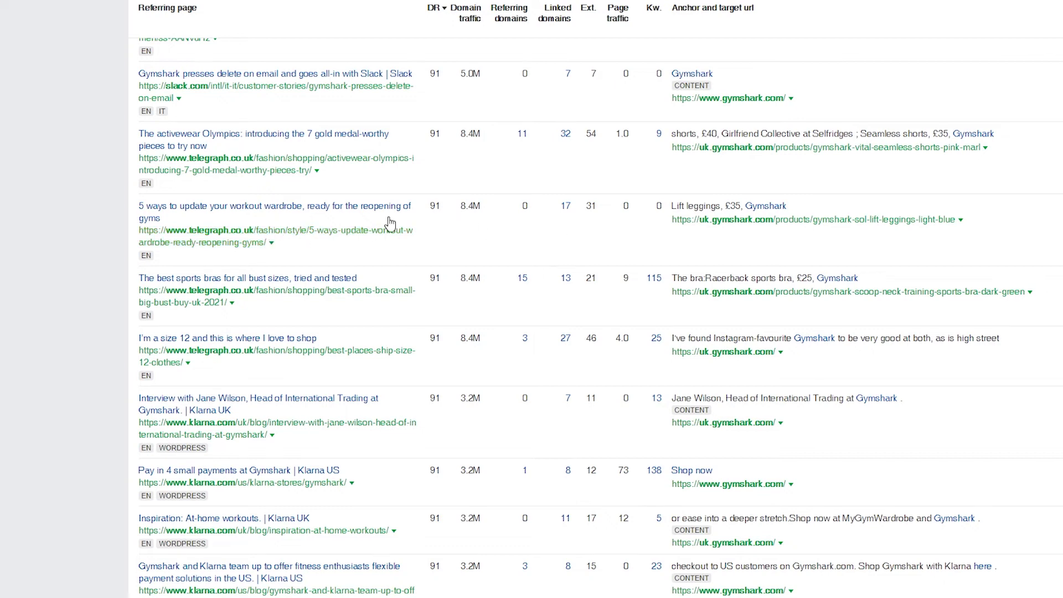
Step: Limit the dofollow backlinks list to new links
{"action": "scroll", "coordinate": [386, 220], "scroll_direction": "up", "scroll_amount": 3}
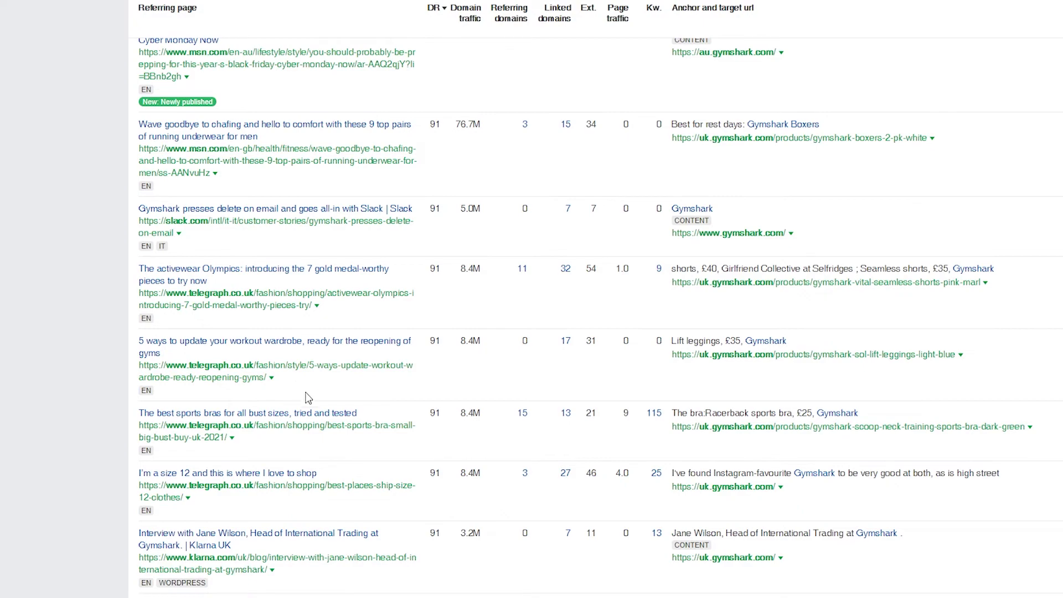
{"action": "scroll", "coordinate": [319, 413], "scroll_direction": "up", "scroll_amount": 2}
{"action": "scroll", "coordinate": [318, 413], "scroll_direction": "up", "scroll_amount": 10}
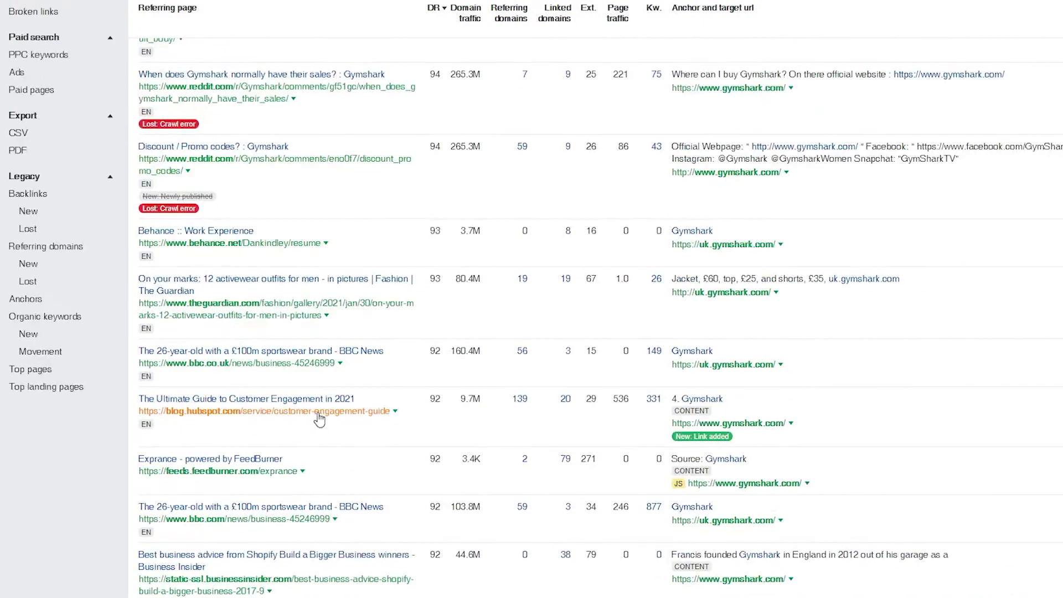
{"action": "scroll", "coordinate": [324, 437], "scroll_direction": "up", "scroll_amount": 12}
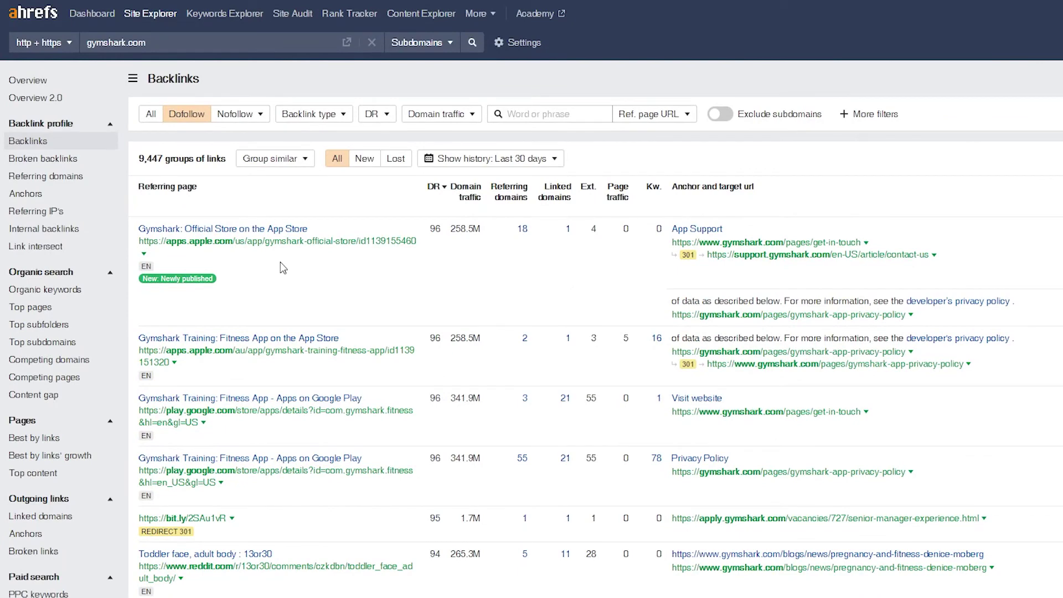
{"action": "left_click", "coordinate": [366, 166]}
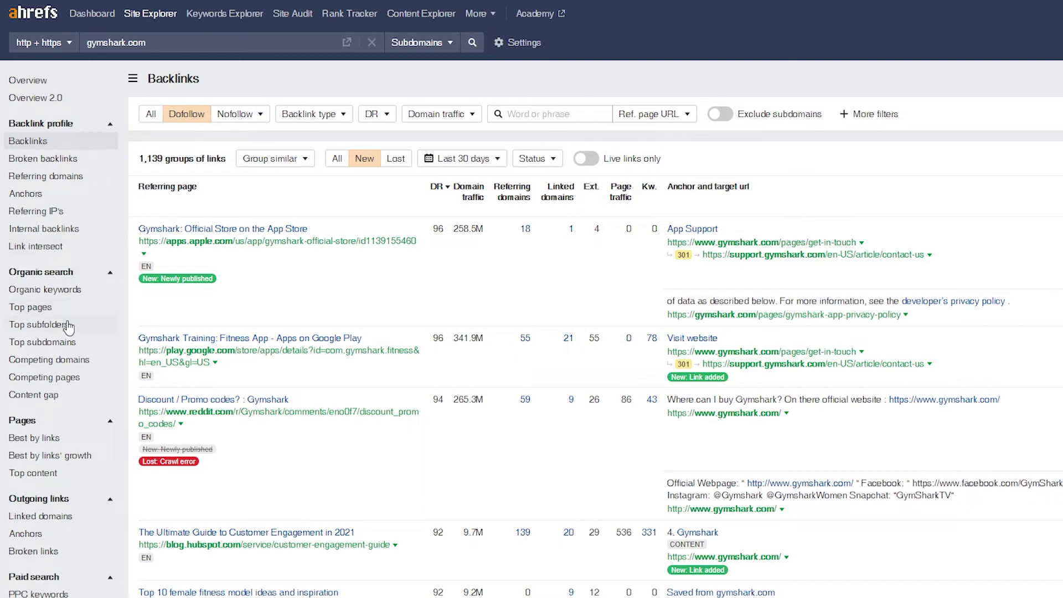
Step: Open the Top pages report for gymshark.com and review its organic performance chart and the highest-traffic URLs
{"action": "left_click", "coordinate": [67, 310]}
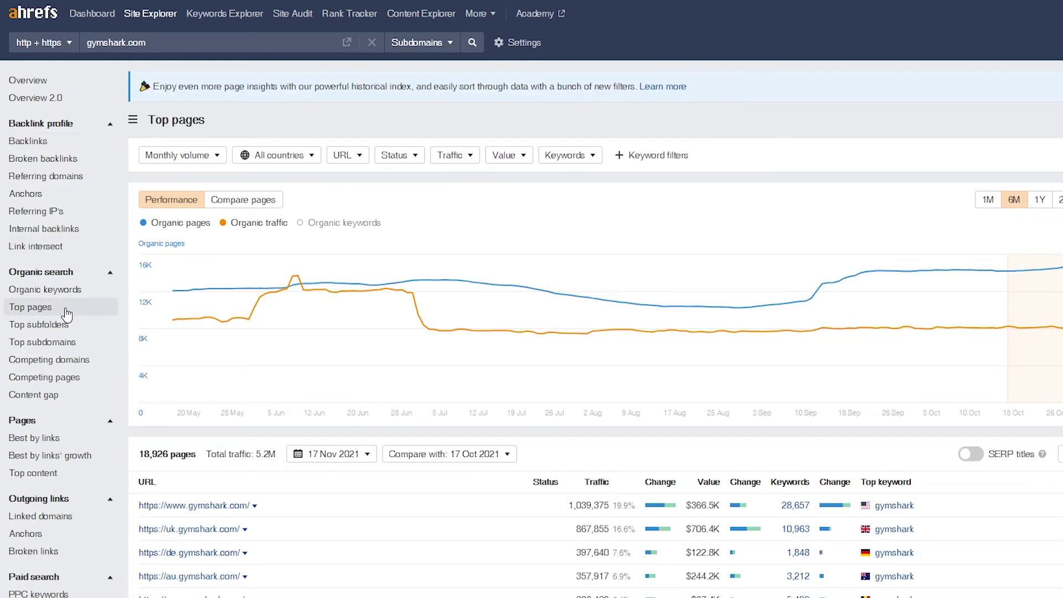
{"action": "scroll", "coordinate": [210, 322], "scroll_direction": "down", "scroll_amount": 3}
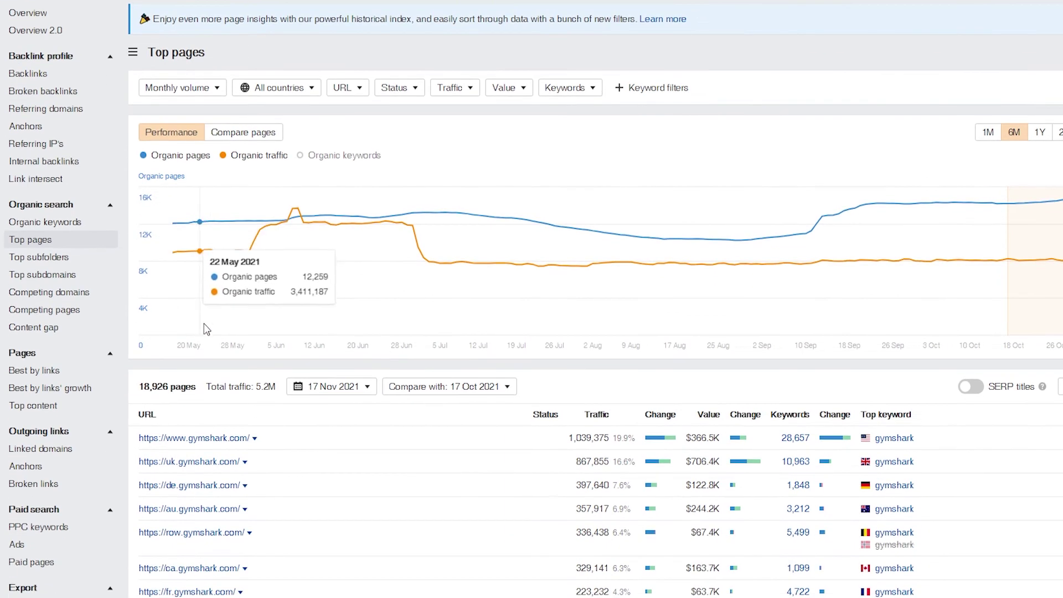
{"action": "scroll", "coordinate": [247, 319], "scroll_direction": "up", "scroll_amount": 3}
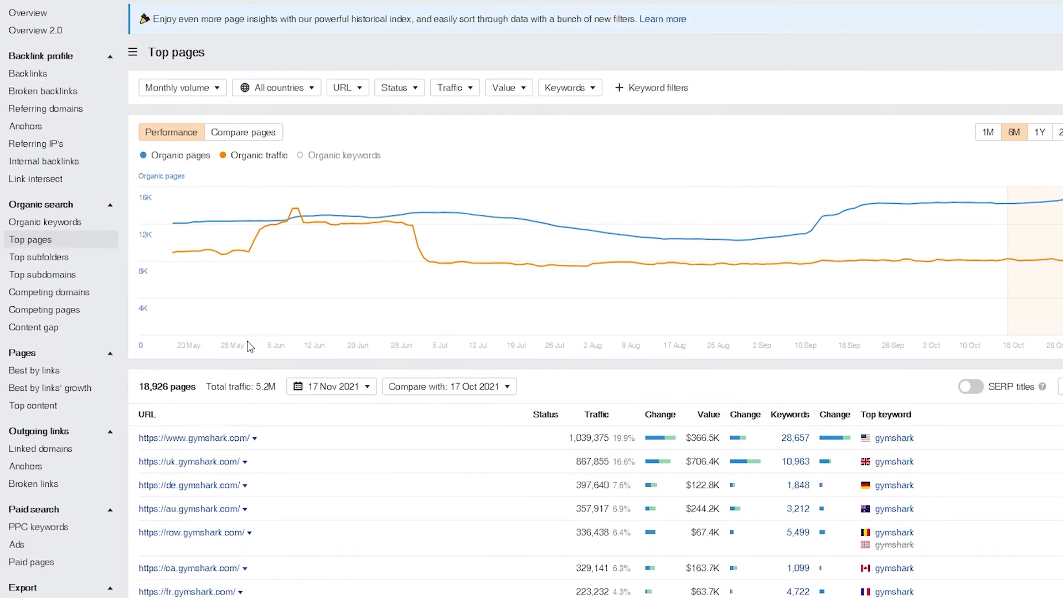
{"action": "scroll", "coordinate": [426, 411], "scroll_direction": "down", "scroll_amount": 3}
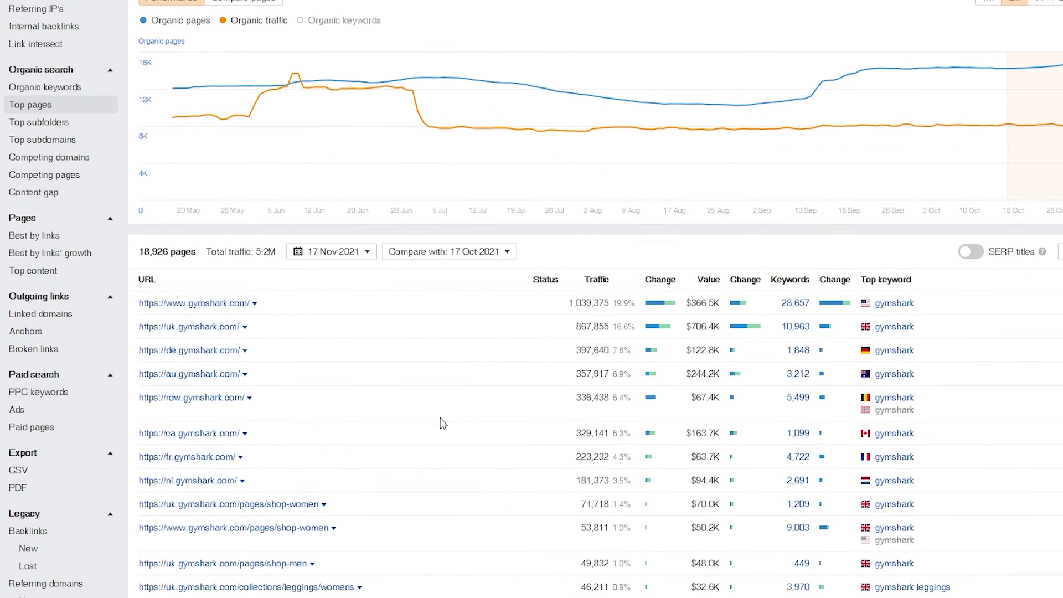
{"action": "scroll", "coordinate": [446, 426], "scroll_direction": "up", "scroll_amount": 2}
{"action": "scroll", "coordinate": [455, 435], "scroll_direction": "up", "scroll_amount": 3}
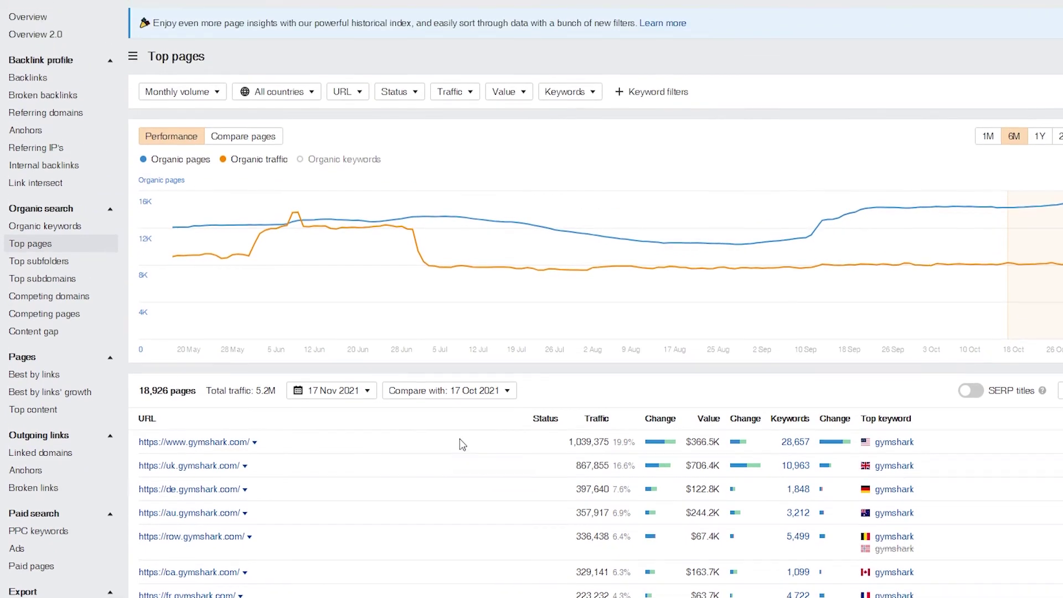
{"action": "scroll", "coordinate": [499, 453], "scroll_direction": "down", "scroll_amount": 2}
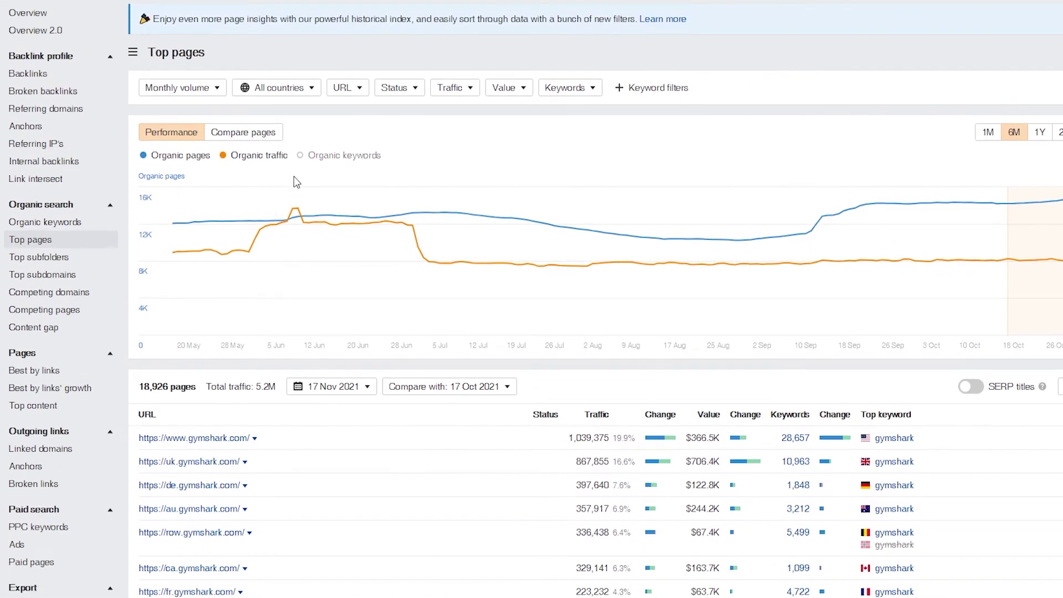
{"action": "scroll", "coordinate": [274, 310], "scroll_direction": "down", "scroll_amount": 5}
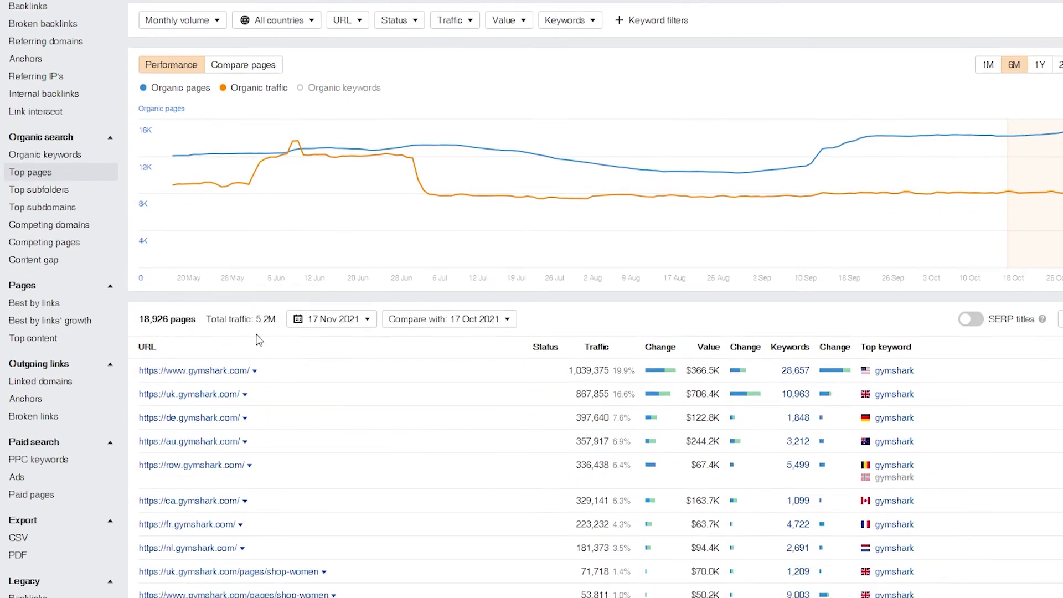
{"action": "scroll", "coordinate": [277, 305], "scroll_direction": "down", "scroll_amount": 2}
{"action": "scroll", "coordinate": [277, 306], "scroll_direction": "up", "scroll_amount": 5}
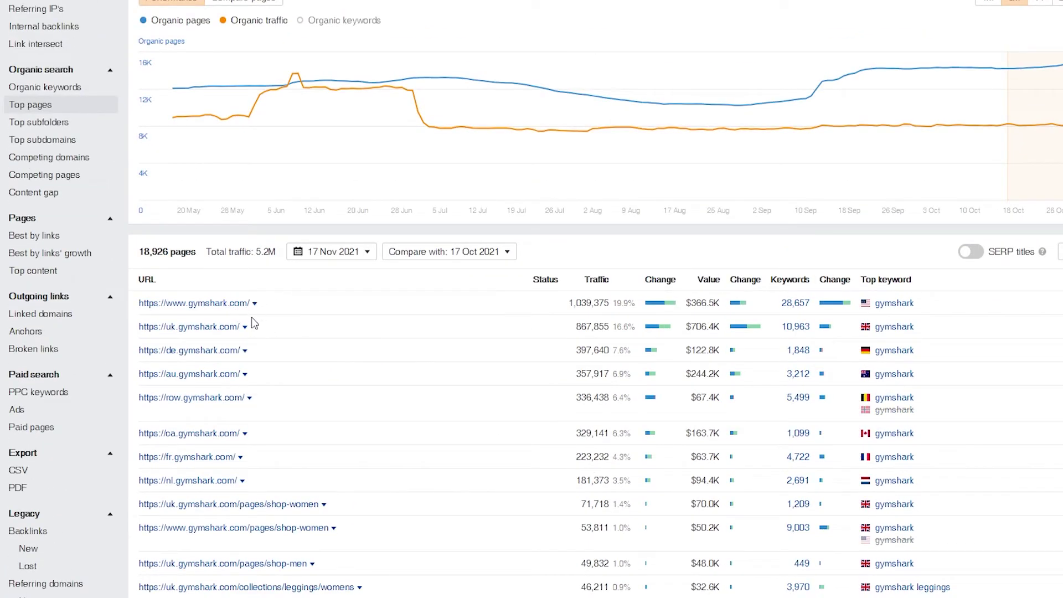
{"action": "scroll", "coordinate": [193, 312], "scroll_direction": "down", "scroll_amount": 1}
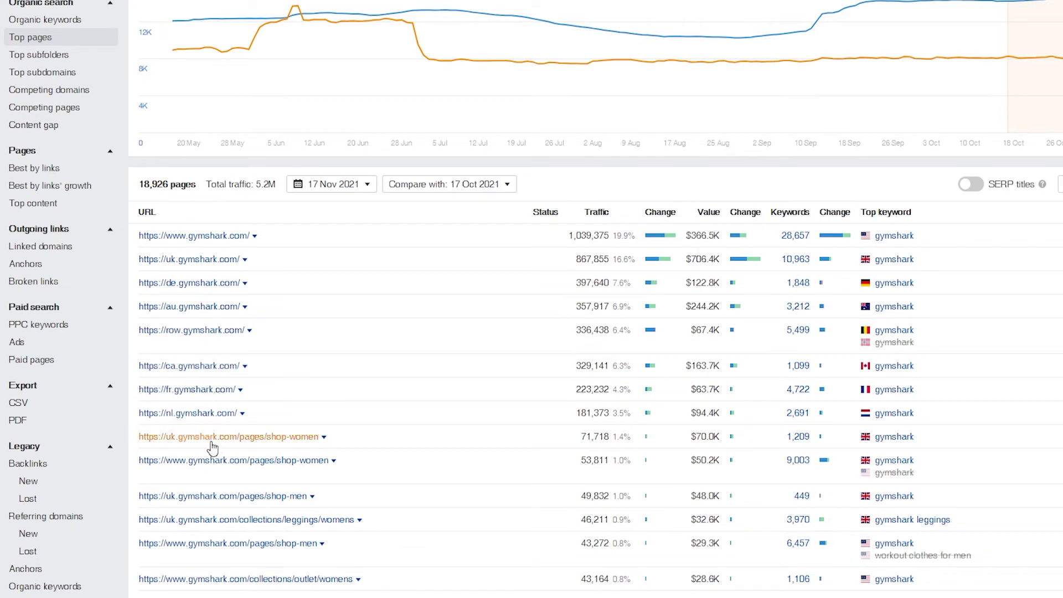
{"action": "scroll", "coordinate": [603, 384], "scroll_direction": "up", "scroll_amount": 5}
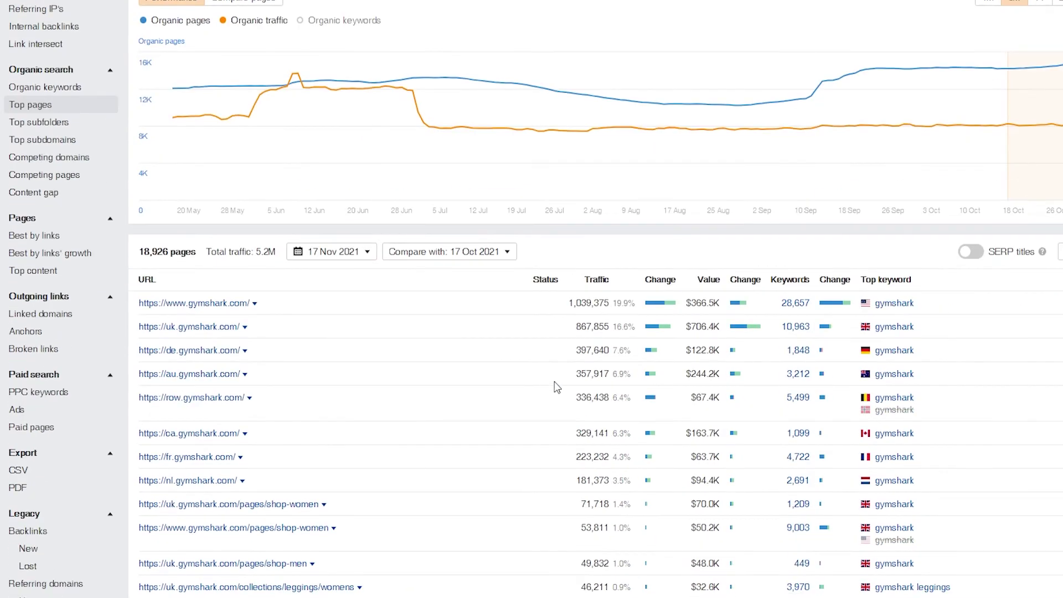
Step: Limit the Top pages report to the United States
{"action": "scroll", "coordinate": [570, 352], "scroll_direction": "up", "scroll_amount": 1}
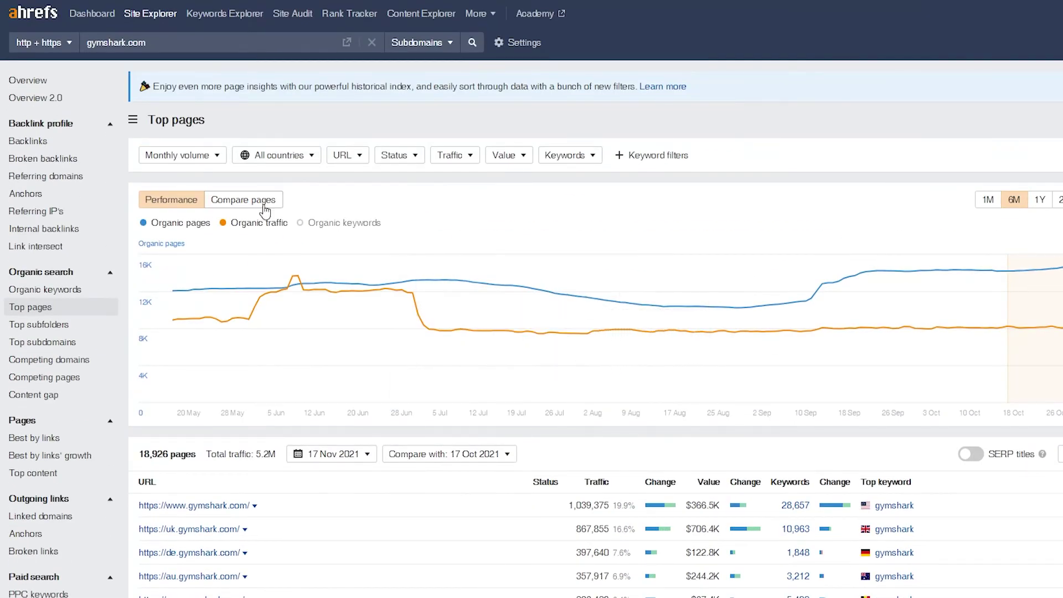
{"action": "left_click", "coordinate": [279, 155]}
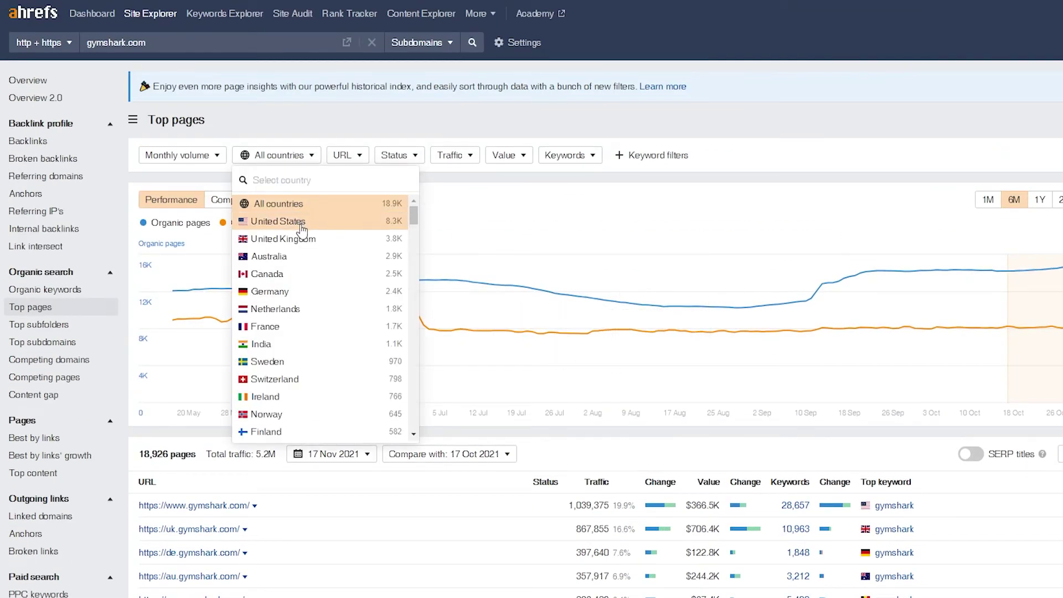
{"action": "left_click", "coordinate": [328, 227]}
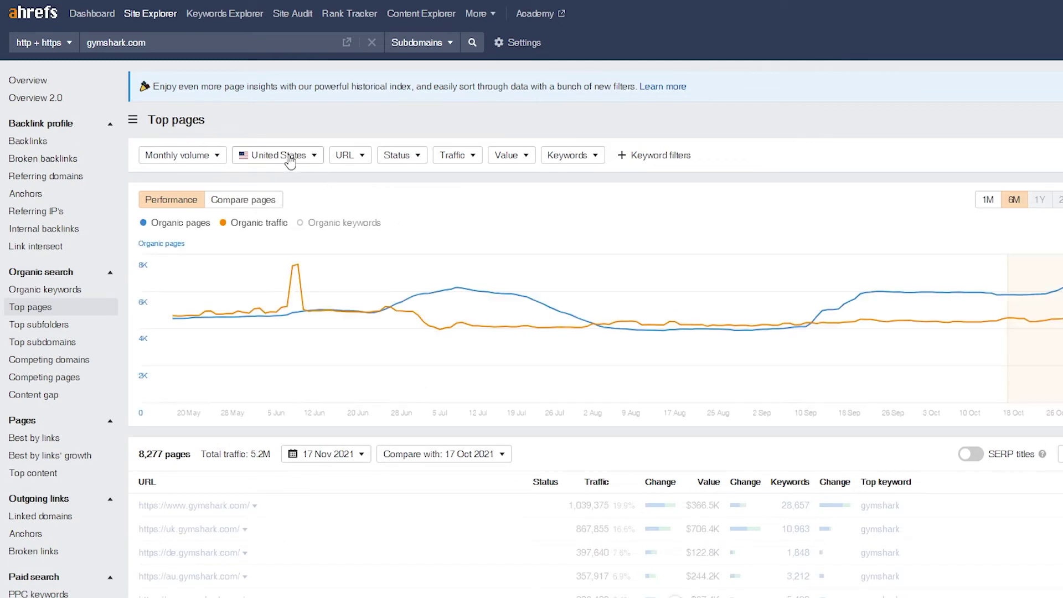
Step: Sort the United States top pages by traffic in descending order
{"action": "scroll", "coordinate": [304, 355], "scroll_direction": "down", "scroll_amount": 4}
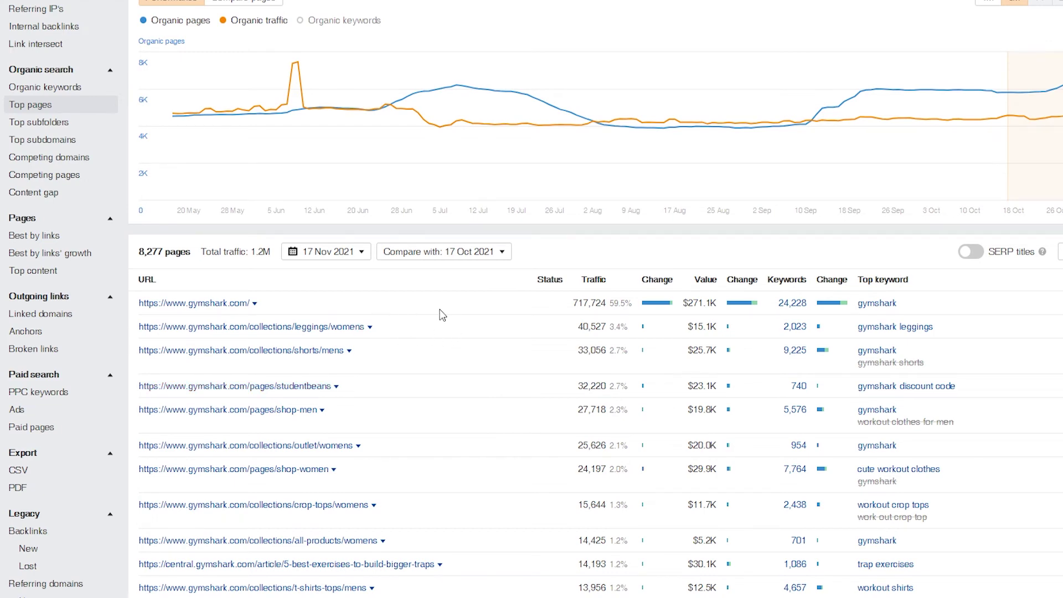
{"action": "scroll", "coordinate": [554, 332], "scroll_direction": "up", "scroll_amount": 1}
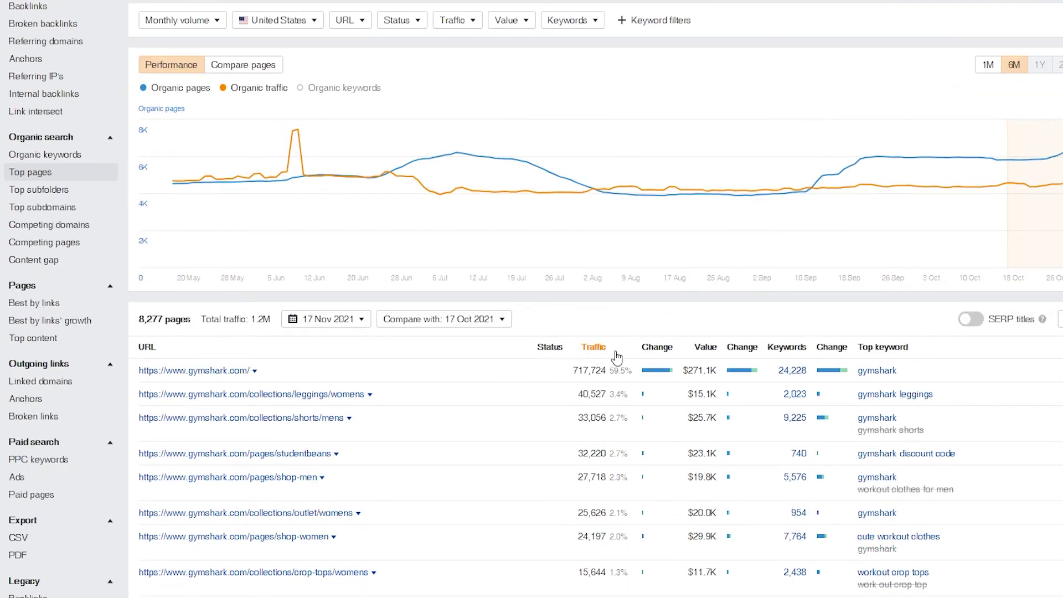
{"action": "left_click", "coordinate": [595, 348]}
{"action": "scroll", "coordinate": [551, 375], "scroll_direction": "down", "scroll_amount": 1}
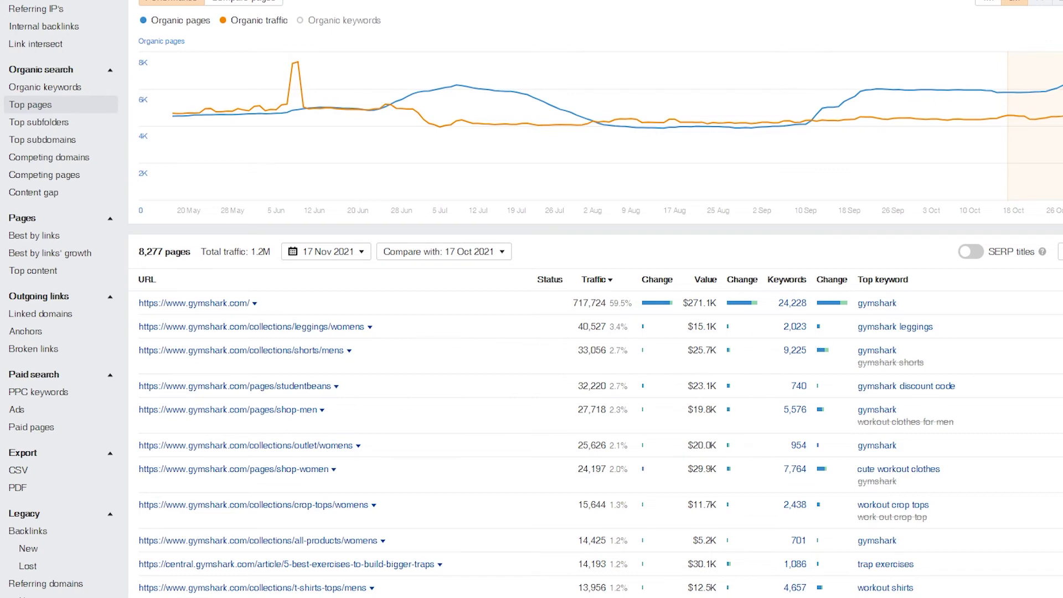
Step: Examine the top keywords of the highest-traffic United States pages, from the women's leggings collection down to the men's hoodies and jackets
{"action": "left_click_drag", "start_coordinate": [941, 330], "coordinate": [862, 325]}
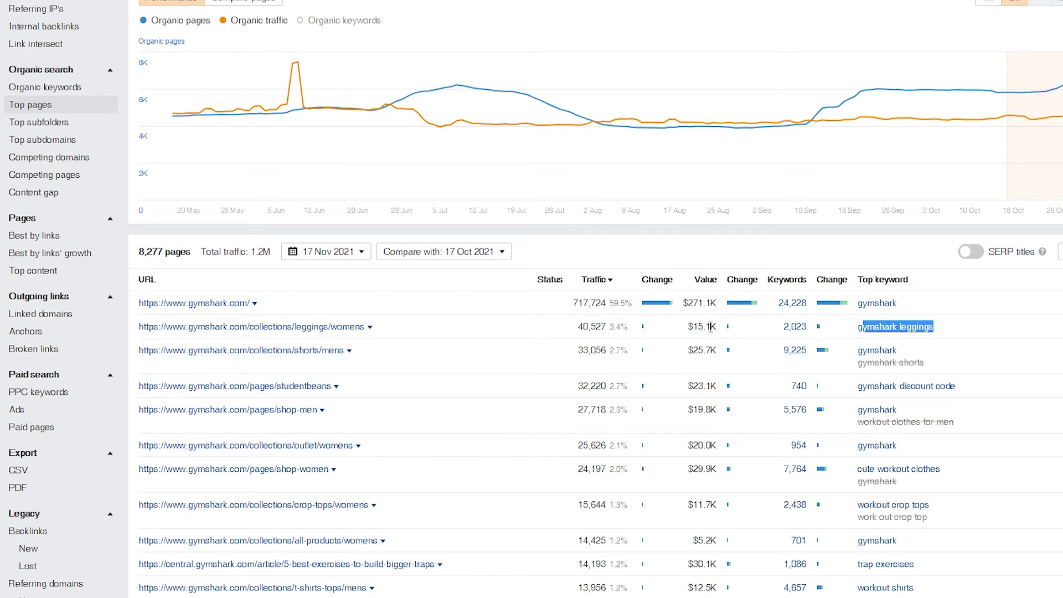
{"action": "left_click", "coordinate": [506, 327]}
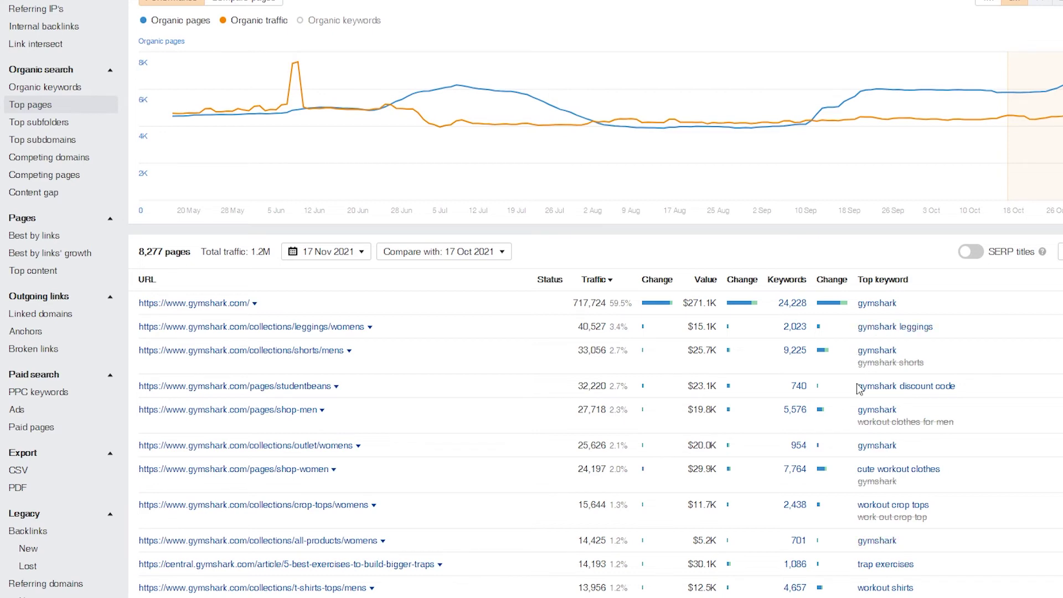
{"action": "scroll", "coordinate": [858, 387], "scroll_direction": "down", "scroll_amount": 1}
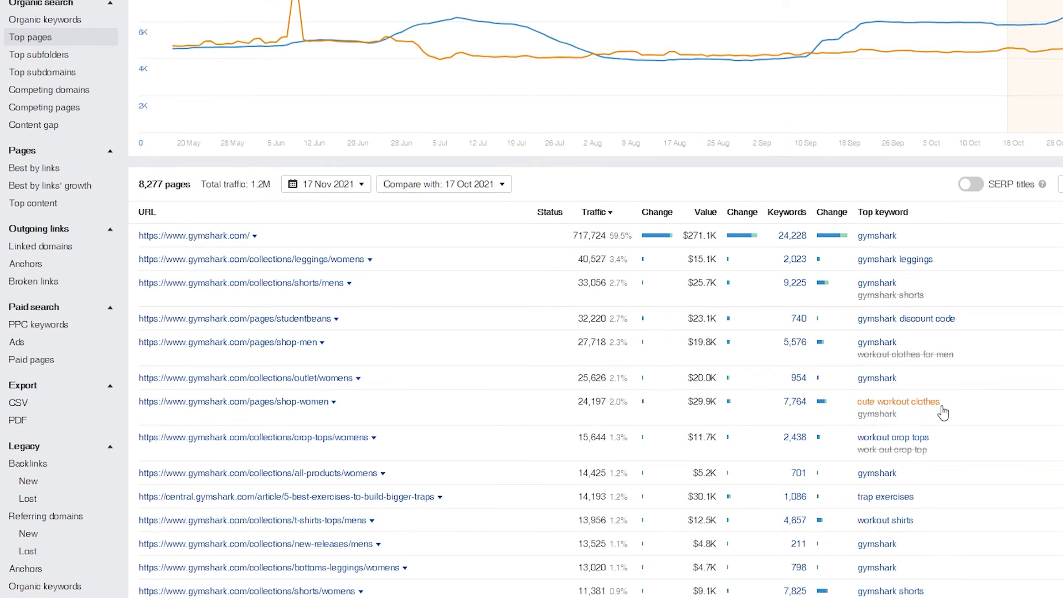
{"action": "scroll", "coordinate": [942, 404], "scroll_direction": "down", "scroll_amount": 1}
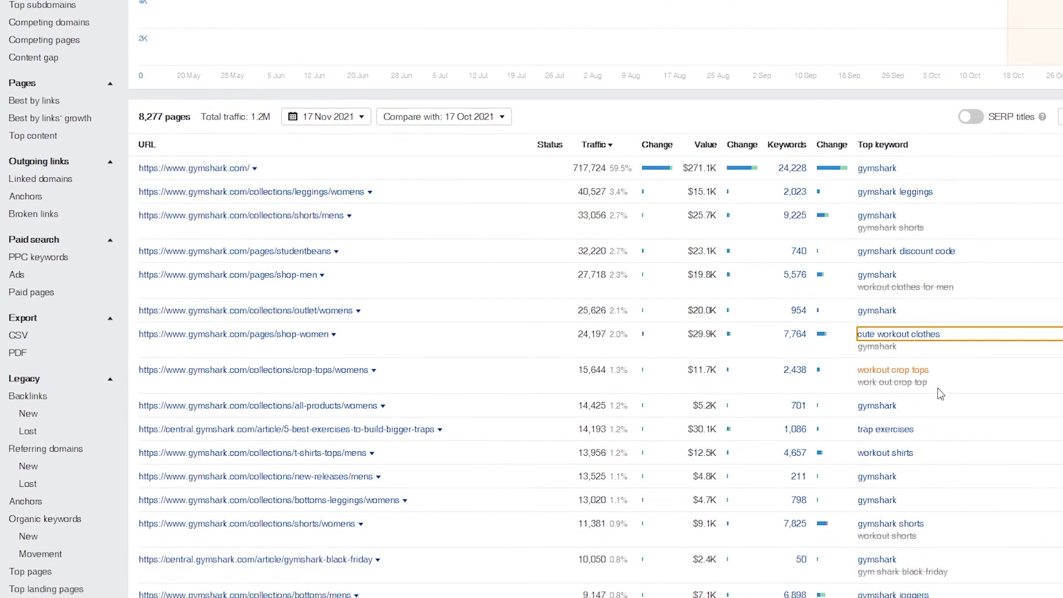
{"action": "scroll", "coordinate": [886, 288], "scroll_direction": "down", "scroll_amount": 9}
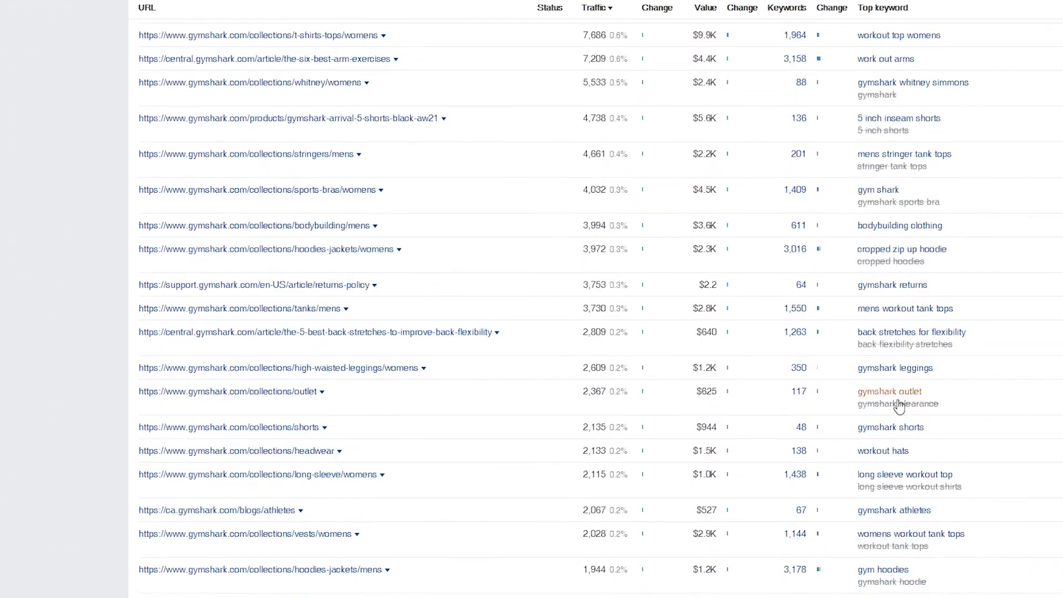
{"action": "scroll", "coordinate": [898, 406], "scroll_direction": "up", "scroll_amount": 15}
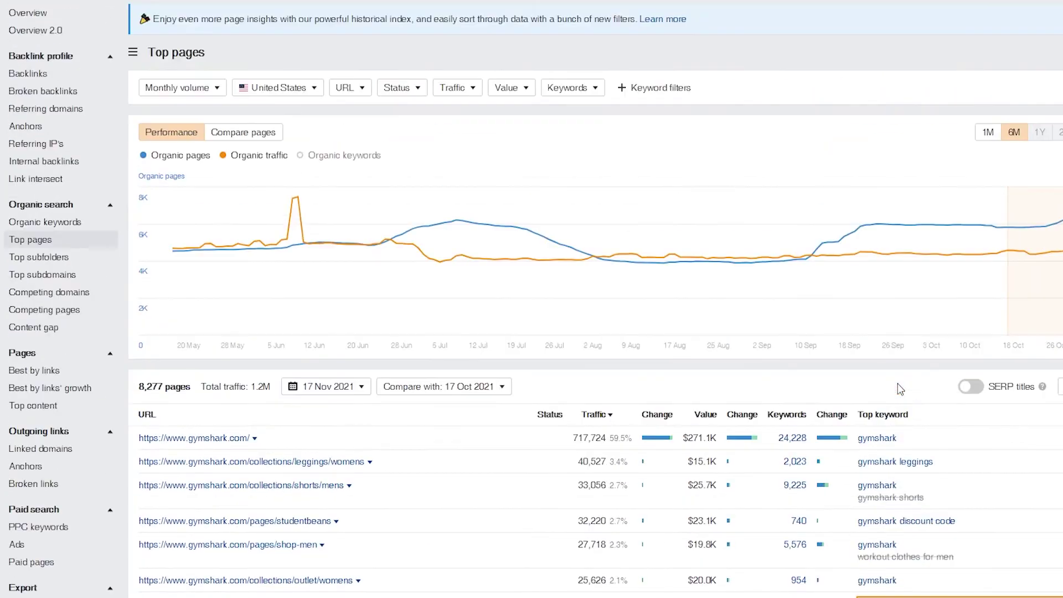
{"action": "scroll", "coordinate": [909, 399], "scroll_direction": "up", "scroll_amount": 1}
{"action": "scroll", "coordinate": [920, 443], "scroll_direction": "down", "scroll_amount": 2}
{"action": "scroll", "coordinate": [936, 488], "scroll_direction": "up", "scroll_amount": 2}
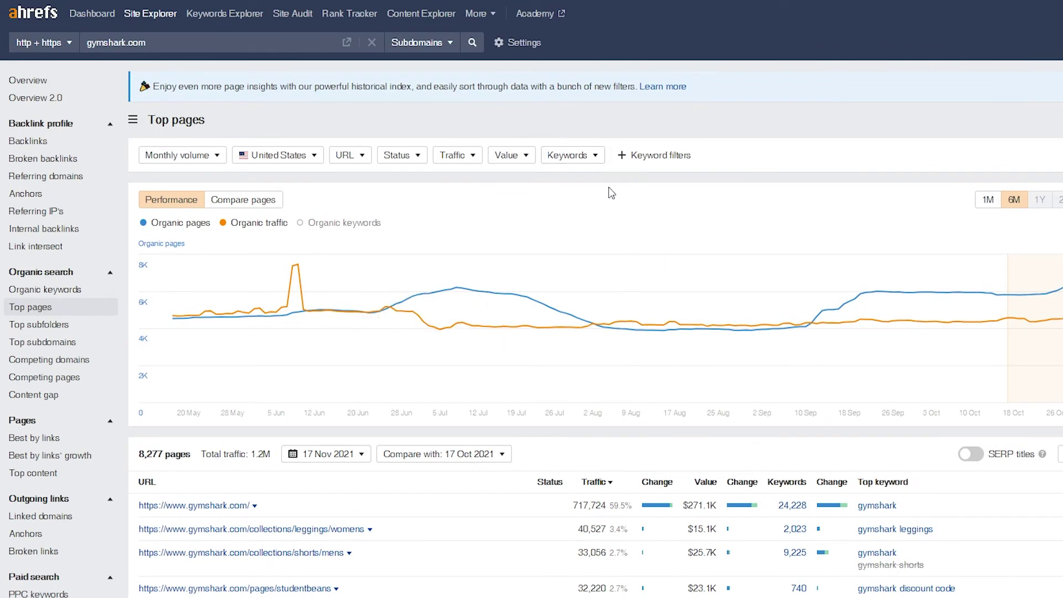
Step: Add a keyword filter that keeps only keywords that don't contain "gymshark"
{"action": "left_click", "coordinate": [685, 160]}
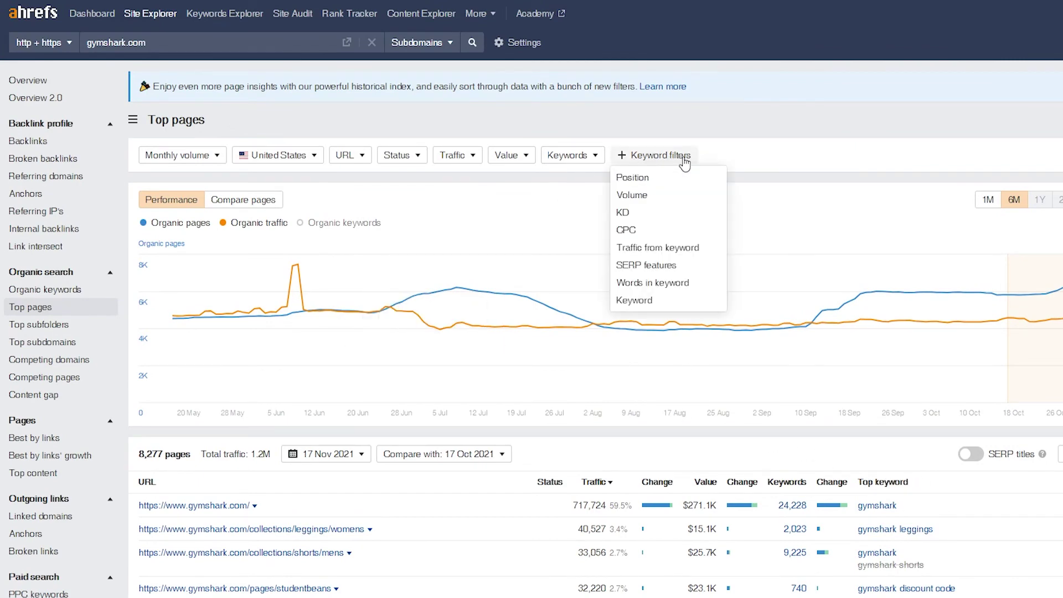
{"action": "left_click", "coordinate": [635, 304]}
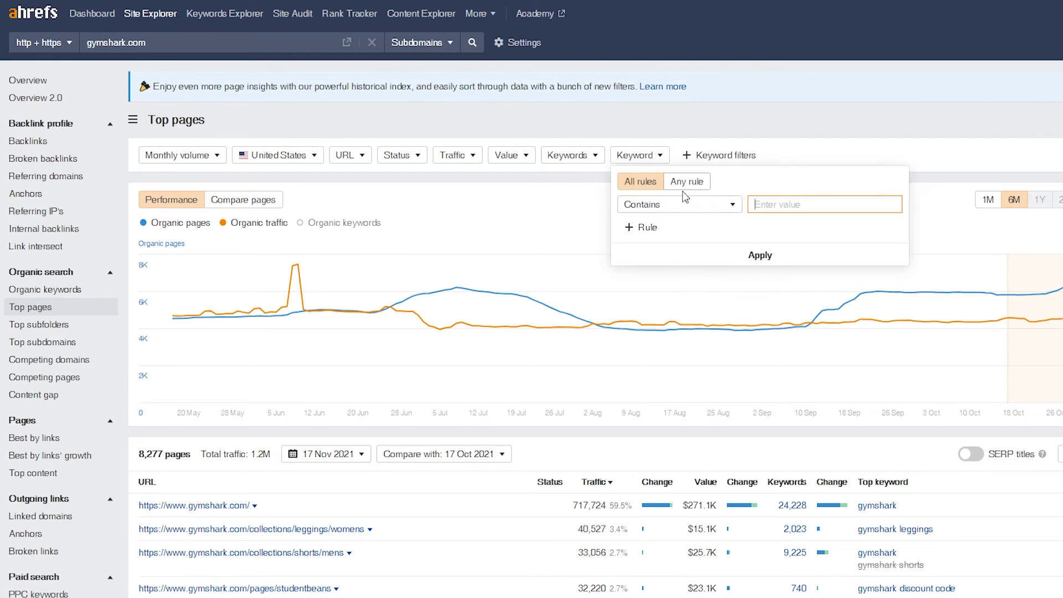
{"action": "left_click", "coordinate": [687, 210]}
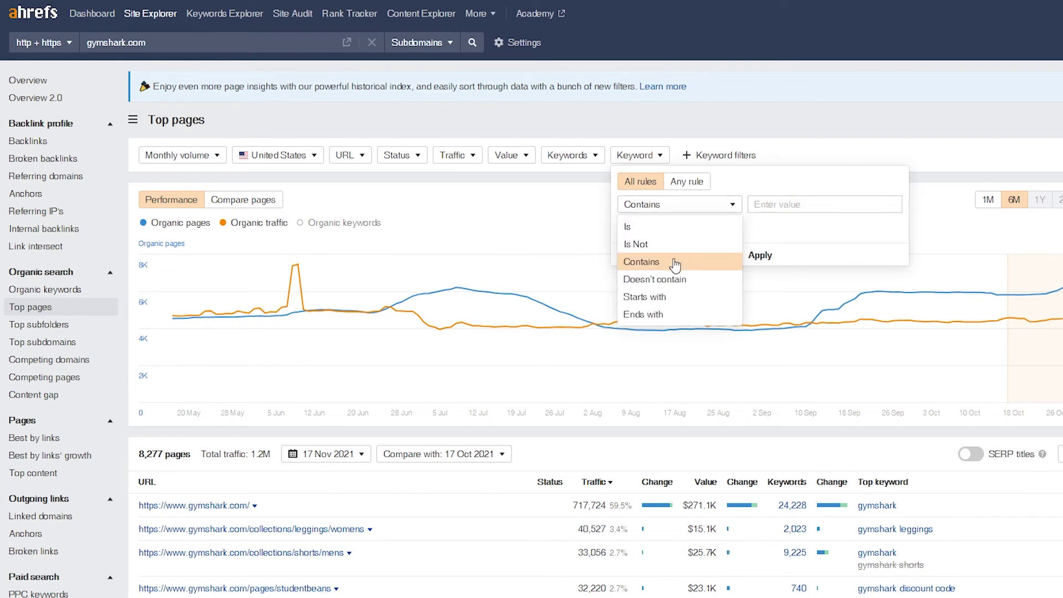
{"action": "left_click", "coordinate": [684, 280]}
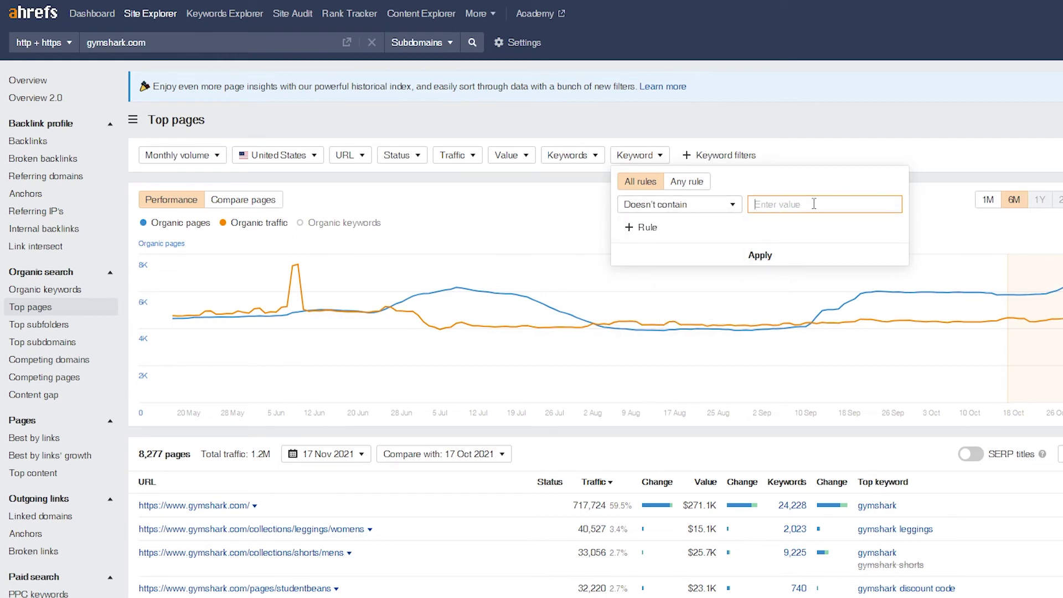
{"action": "type", "text": "gymshark"}
{"action": "left_click", "coordinate": [754, 256]}
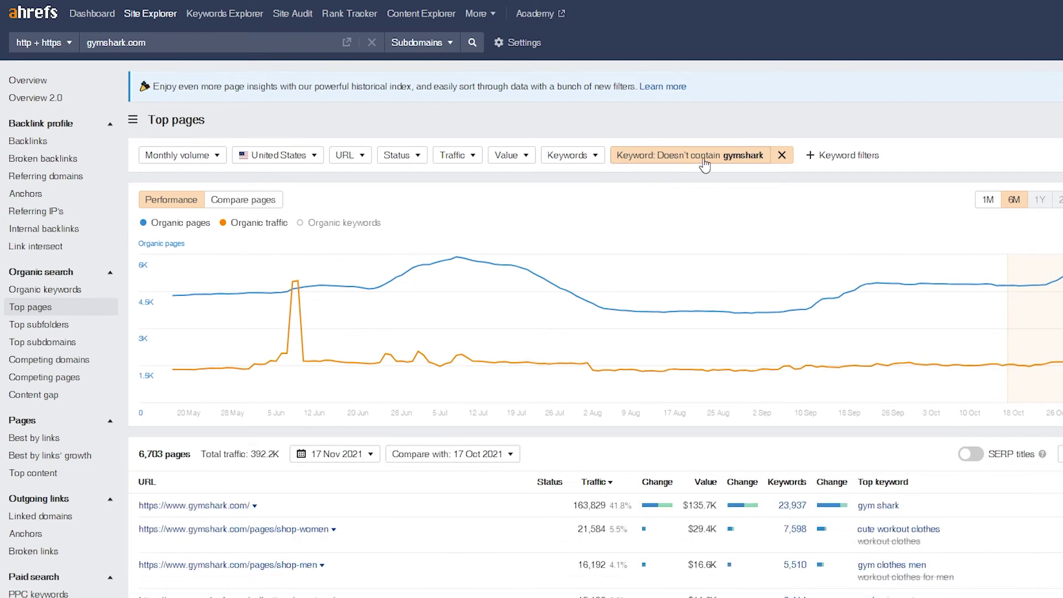
Step: Examine the filtered performance chart and the non-branded top keywords of the leading pages, such as shop-women, shop-men and crop tops
{"action": "scroll", "coordinate": [698, 163], "scroll_direction": "down", "scroll_amount": 2}
{"action": "scroll", "coordinate": [768, 210], "scroll_direction": "down", "scroll_amount": 2}
{"action": "scroll", "coordinate": [802, 222], "scroll_direction": "up", "scroll_amount": 3}
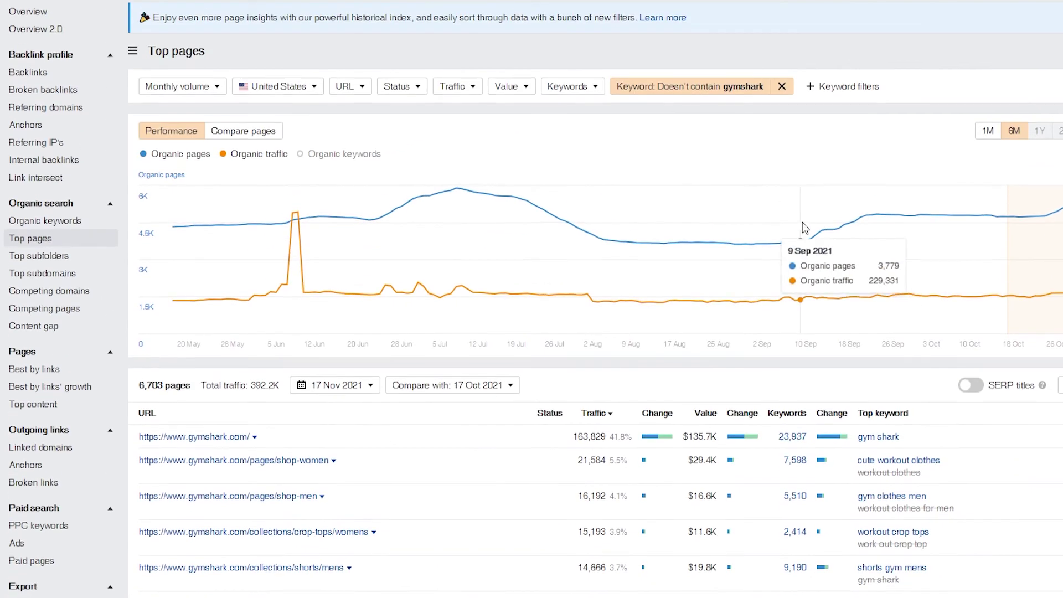
{"action": "scroll", "coordinate": [778, 198], "scroll_direction": "down", "scroll_amount": 1}
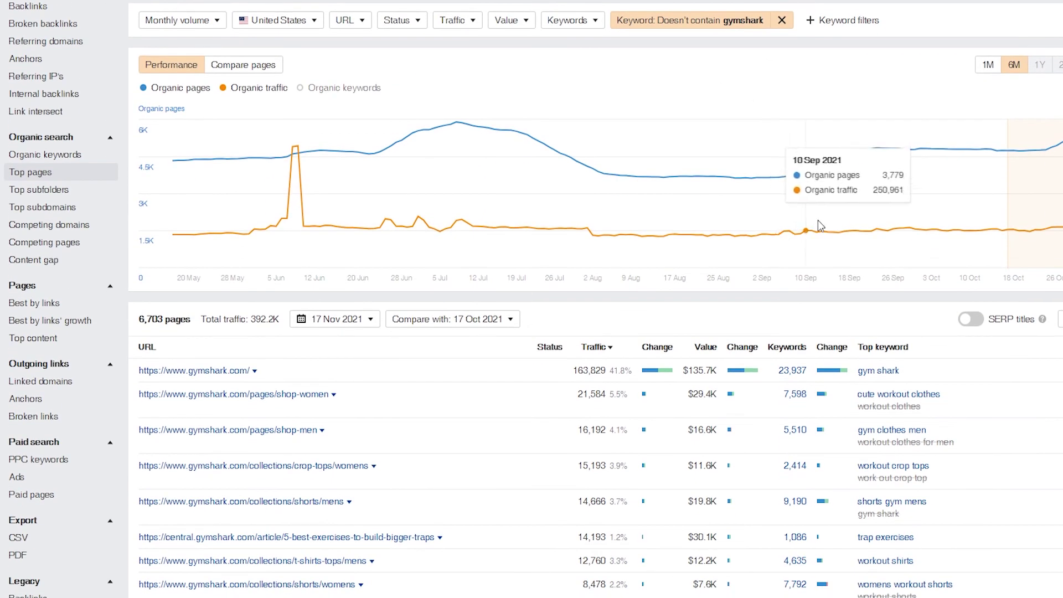
{"action": "scroll", "coordinate": [625, 260], "scroll_direction": "down", "scroll_amount": 1}
{"action": "scroll", "coordinate": [615, 310], "scroll_direction": "up", "scroll_amount": 2}
{"action": "scroll", "coordinate": [598, 305], "scroll_direction": "down", "scroll_amount": 1}
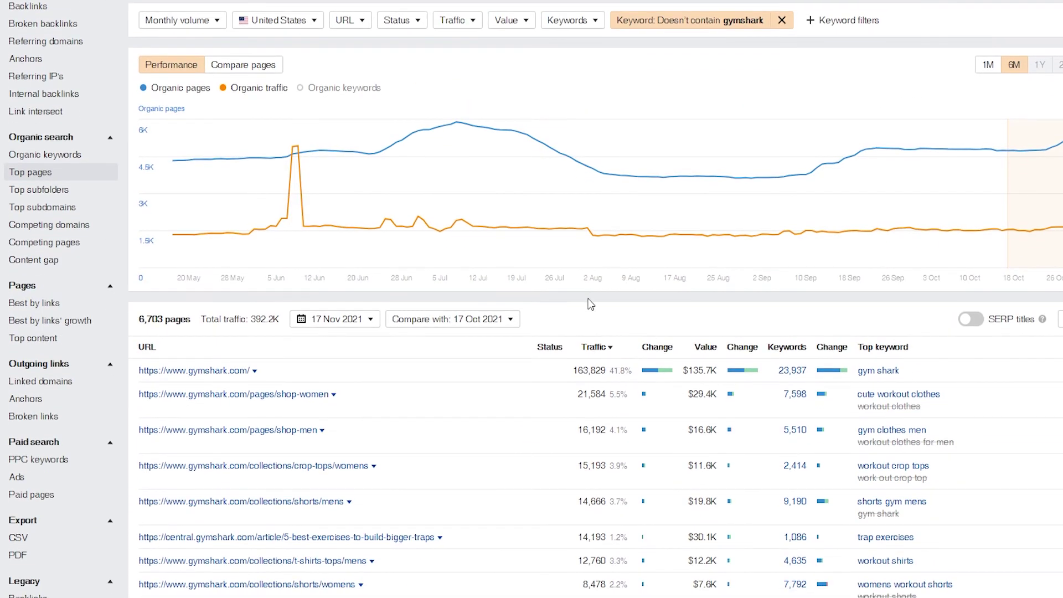
{"action": "scroll", "coordinate": [590, 304], "scroll_direction": "down", "scroll_amount": 1}
{"action": "scroll", "coordinate": [584, 252], "scroll_direction": "up", "scroll_amount": 1}
{"action": "scroll", "coordinate": [593, 304], "scroll_direction": "down", "scroll_amount": 2}
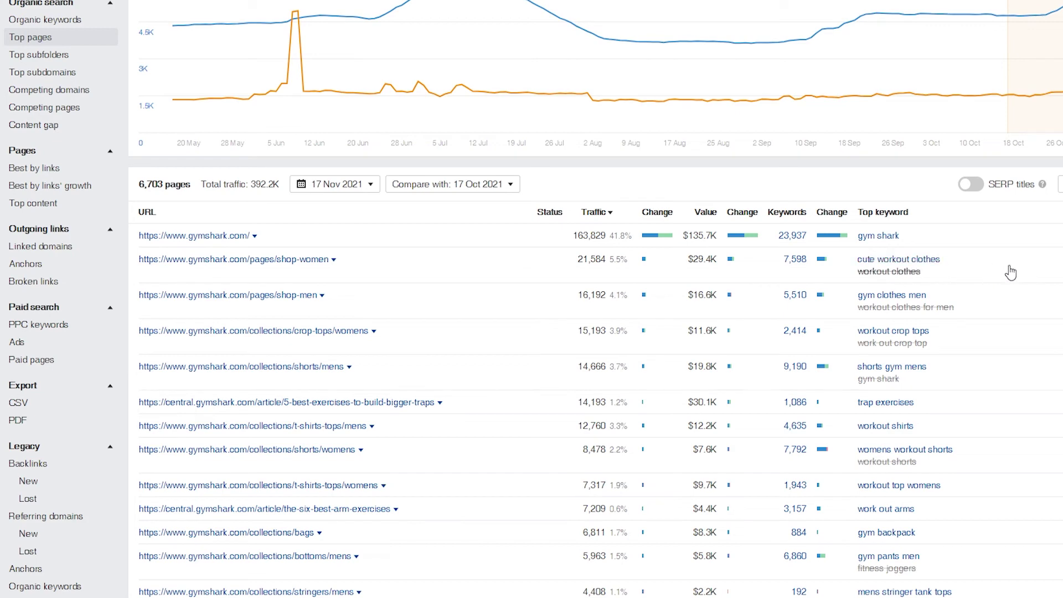
{"action": "scroll", "coordinate": [1011, 272], "scroll_direction": "up", "scroll_amount": 2}
{"action": "scroll", "coordinate": [941, 354], "scroll_direction": "up", "scroll_amount": 2}
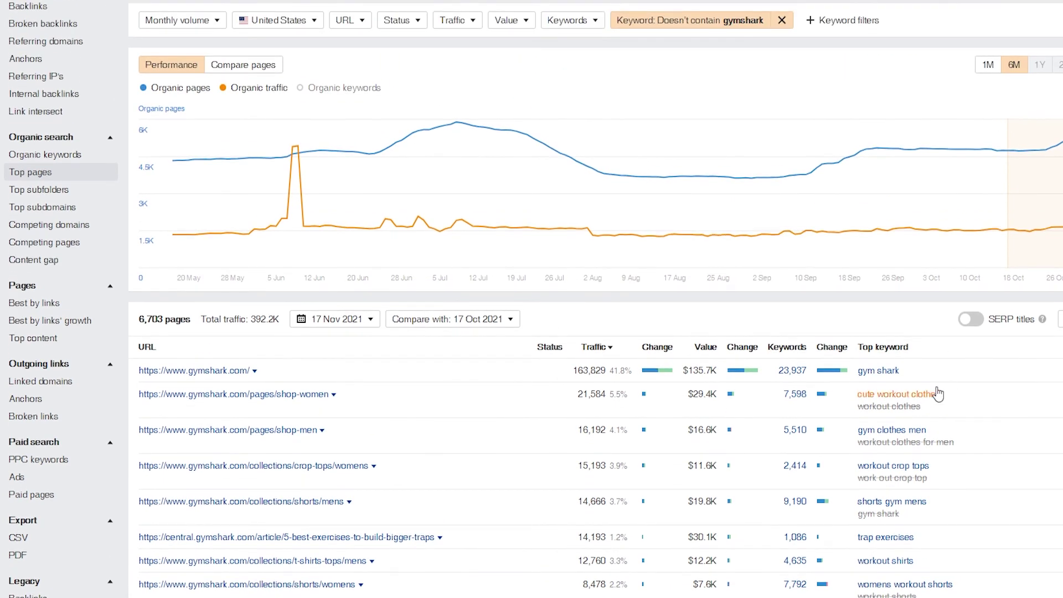
Step: Open the gymshark.com/pages/shop-men page from the filtered top pages list
{"action": "scroll", "coordinate": [938, 393], "scroll_direction": "down", "scroll_amount": 2}
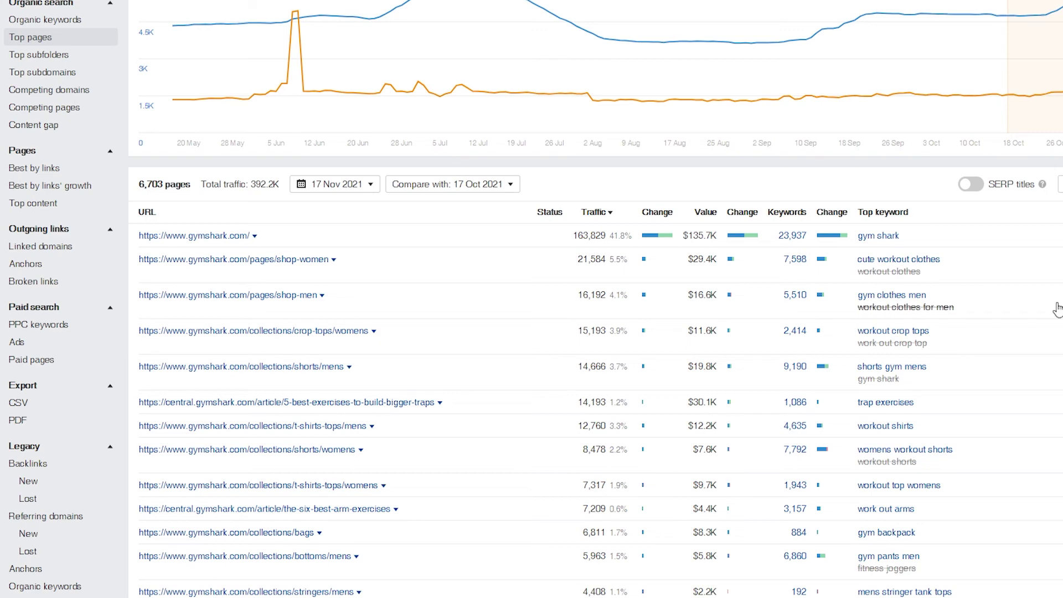
{"action": "scroll", "coordinate": [964, 310], "scroll_direction": "up", "scroll_amount": 1}
{"action": "scroll", "coordinate": [342, 313], "scroll_direction": "down", "scroll_amount": 1}
{"action": "left_click", "coordinate": [300, 292]}
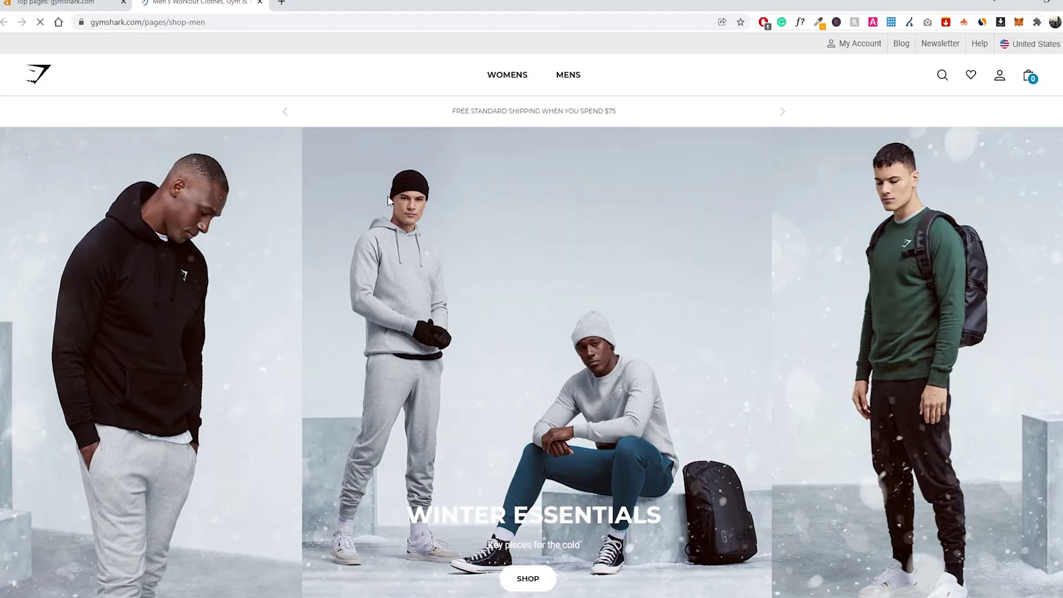
Step: Examine the shop-men page down to its Men's Workout Clothing section and highlight the description paragraph there
{"action": "scroll", "coordinate": [427, 365], "scroll_direction": "down", "scroll_amount": 6}
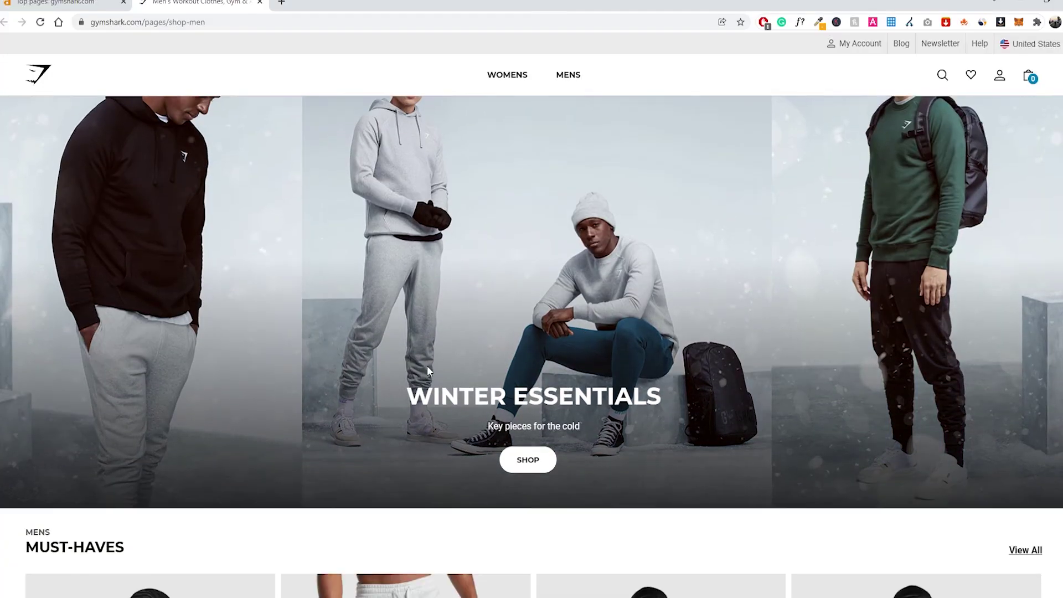
{"action": "scroll", "coordinate": [422, 363], "scroll_direction": "down", "scroll_amount": 20}
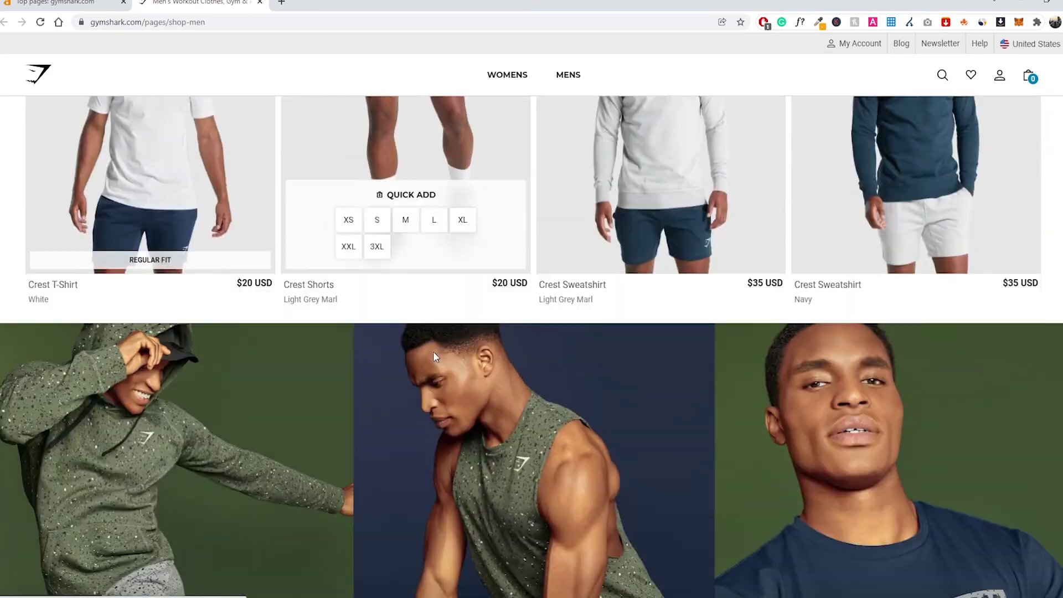
{"action": "scroll", "coordinate": [424, 339], "scroll_direction": "down", "scroll_amount": 20}
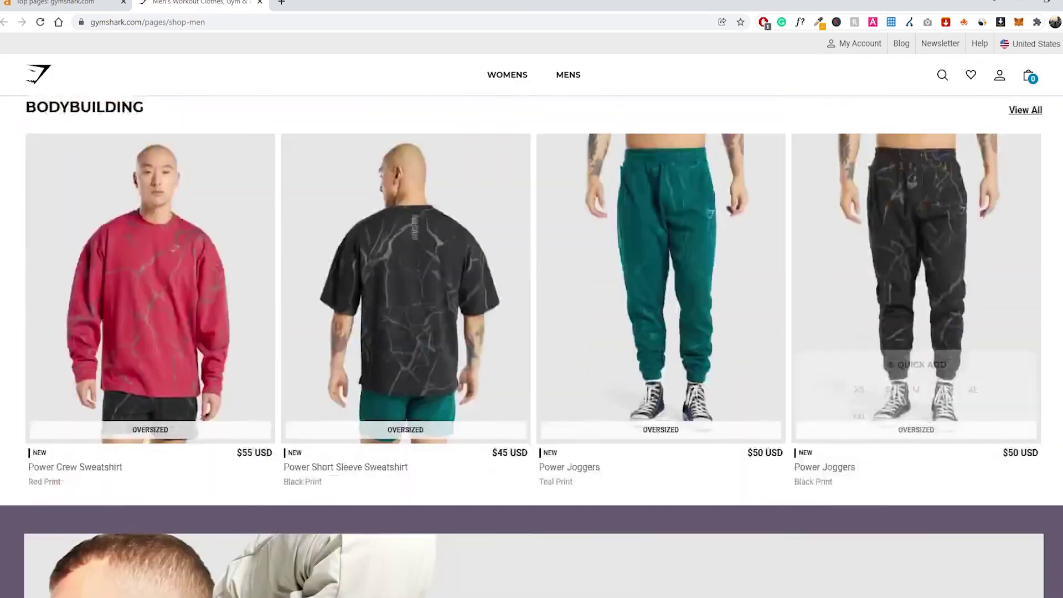
{"action": "scroll", "coordinate": [1056, 456], "scroll_direction": "down", "scroll_amount": 20}
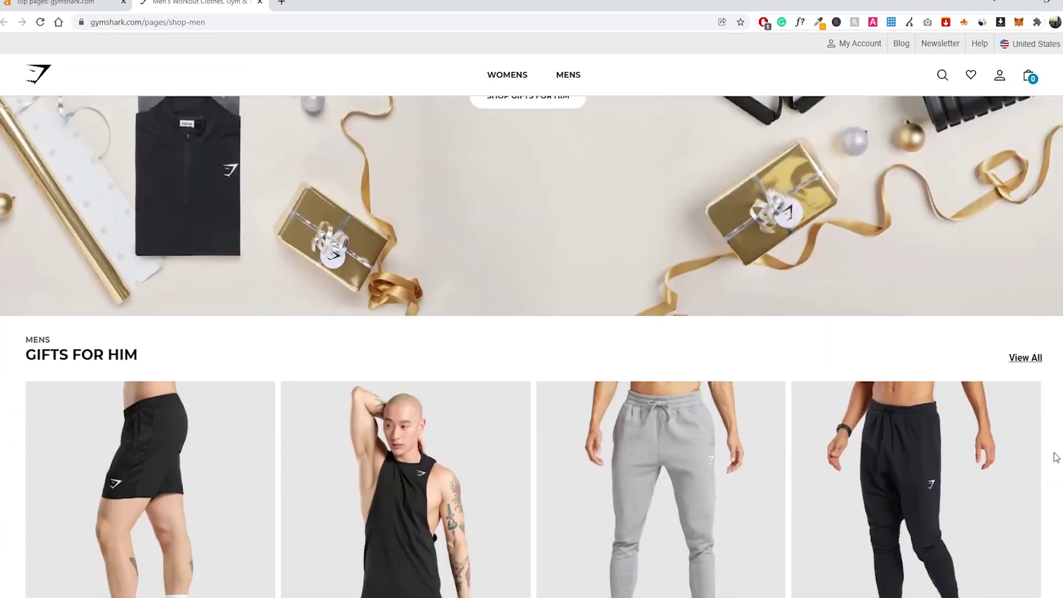
{"action": "scroll", "coordinate": [1060, 526], "scroll_direction": "down", "scroll_amount": 5}
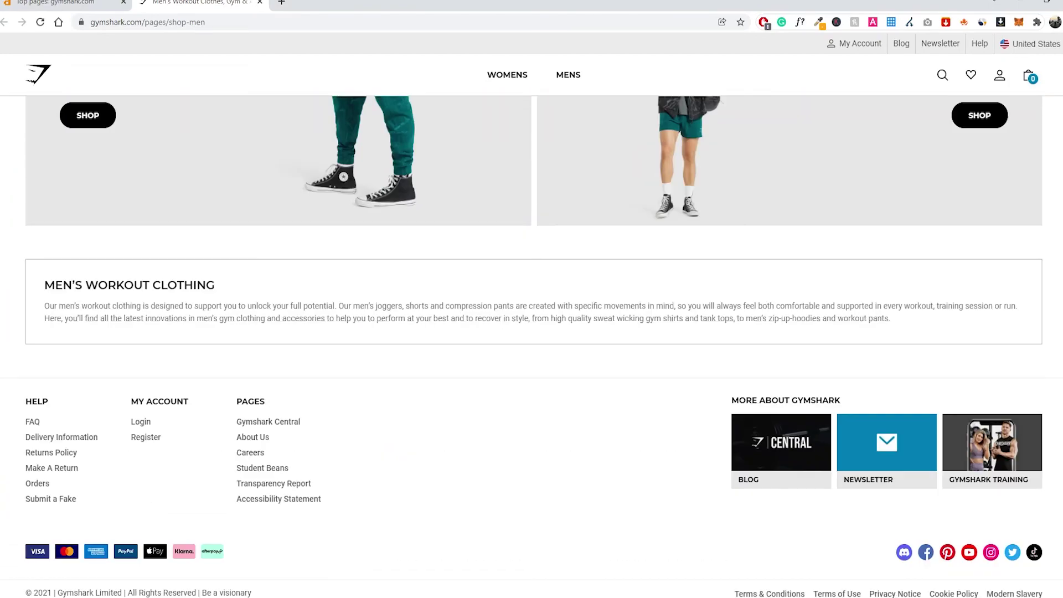
{"action": "scroll", "coordinate": [1059, 526], "scroll_direction": "up", "scroll_amount": 1}
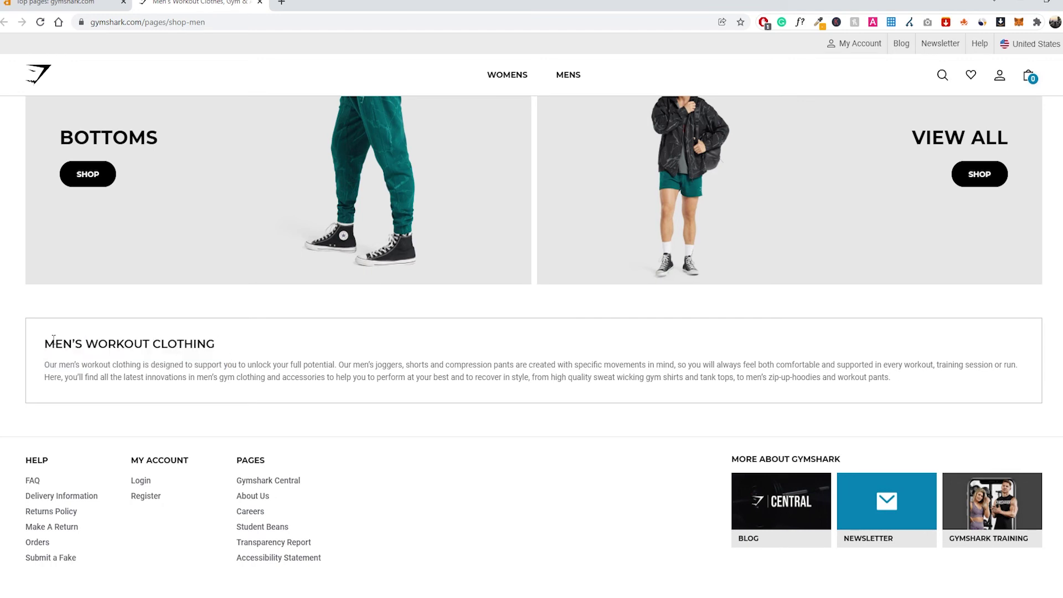
{"action": "left_click_drag", "start_coordinate": [52, 365], "coordinate": [823, 389]}
Step: Review the shop-men page's category and product sections back up to the Winter Essentials banner
{"action": "scroll", "coordinate": [1047, 418], "scroll_direction": "up", "scroll_amount": 4}
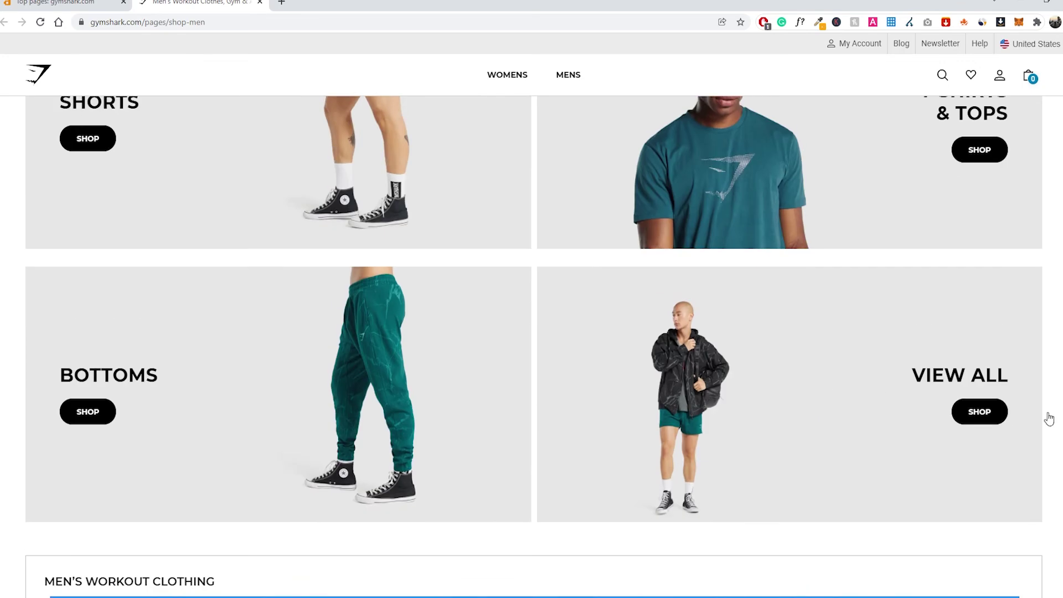
{"action": "scroll", "coordinate": [844, 385], "scroll_direction": "up", "scroll_amount": 13}
{"action": "scroll", "coordinate": [637, 349], "scroll_direction": "up", "scroll_amount": 20}
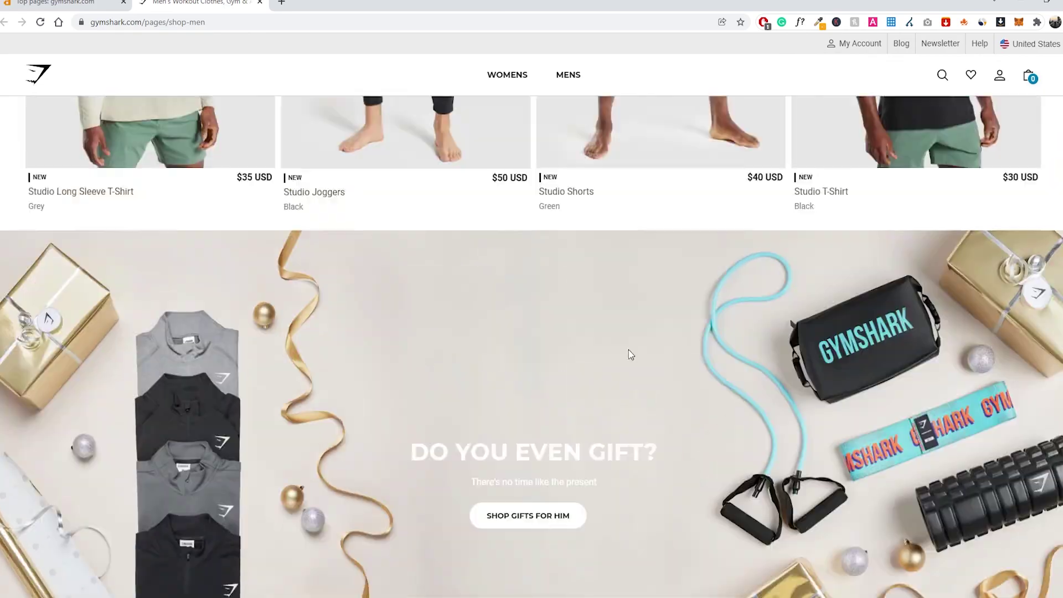
{"action": "scroll", "coordinate": [499, 327], "scroll_direction": "up", "scroll_amount": 20}
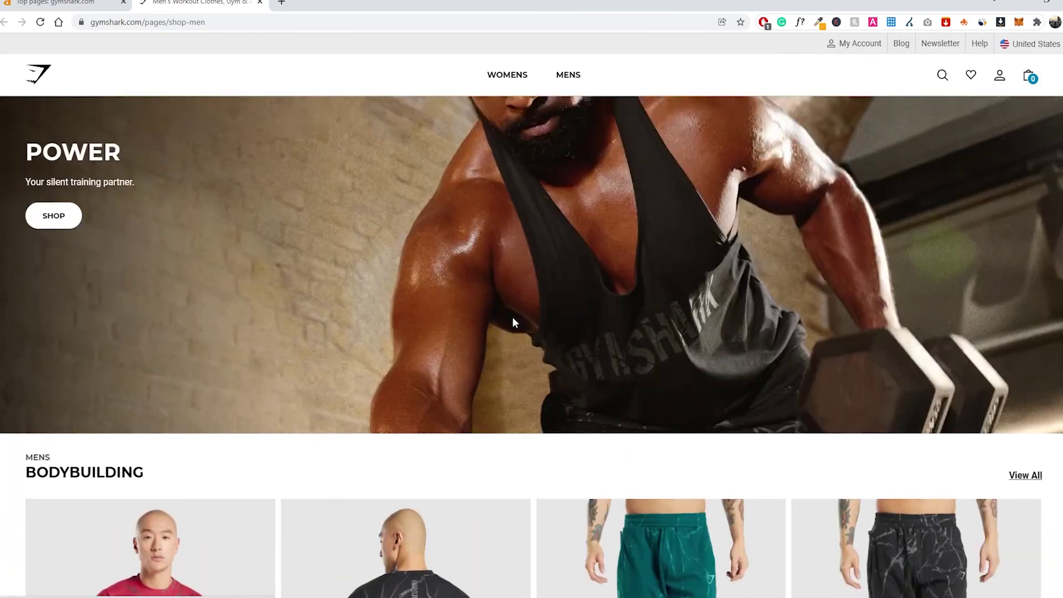
{"action": "scroll", "coordinate": [526, 335], "scroll_direction": "up", "scroll_amount": 15}
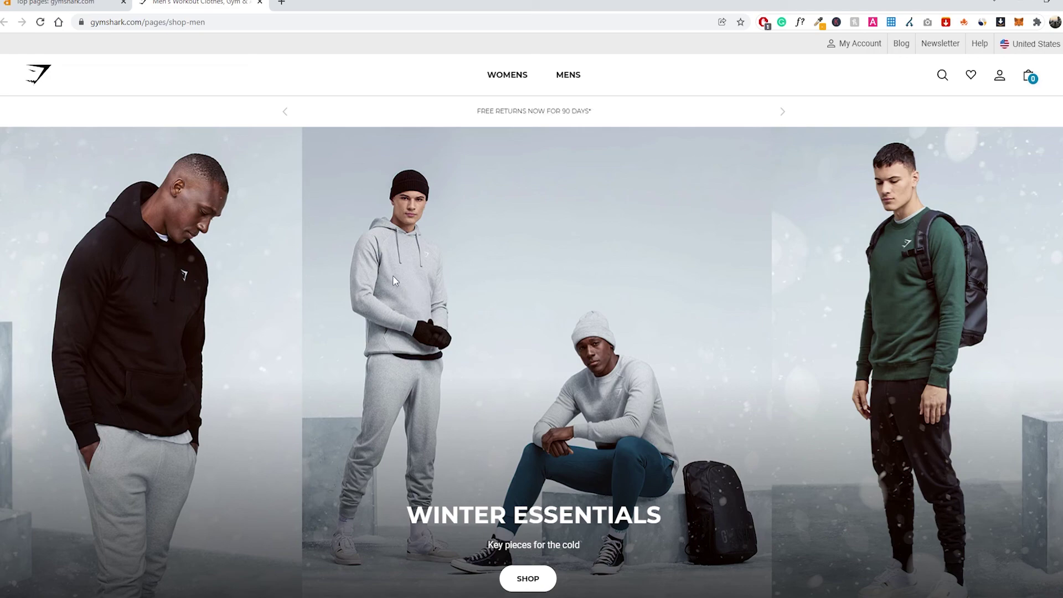
{"action": "scroll", "coordinate": [393, 281], "scroll_direction": "down", "scroll_amount": 5}
{"action": "scroll", "coordinate": [404, 269], "scroll_direction": "up", "scroll_amount": 5}
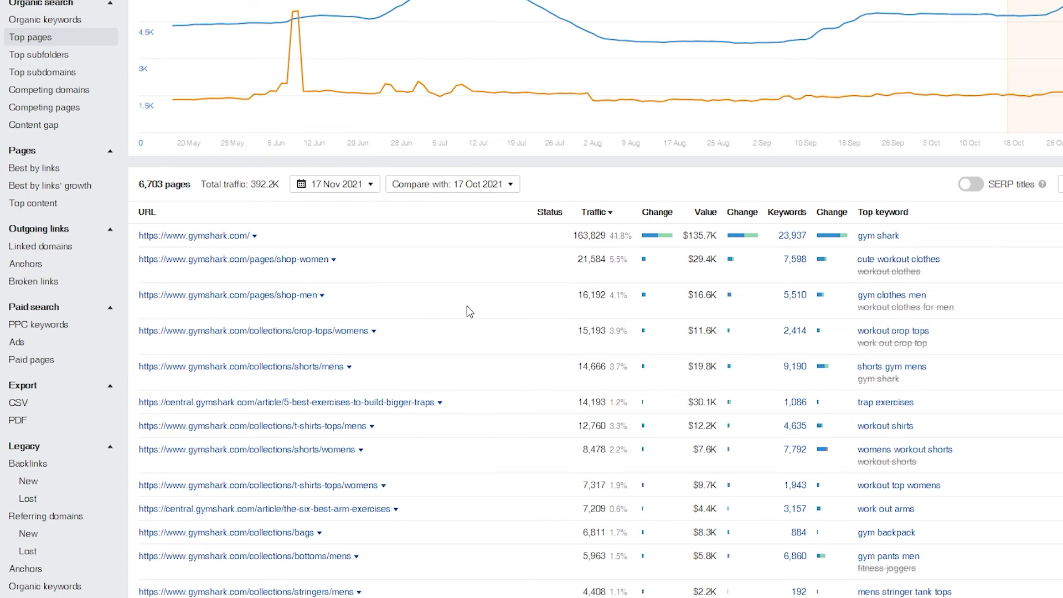
Step: Return to the Ahrefs Top pages report and review the leading pages with their non-branded top keywords
{"action": "scroll", "coordinate": [465, 267], "scroll_direction": "down", "scroll_amount": 3}
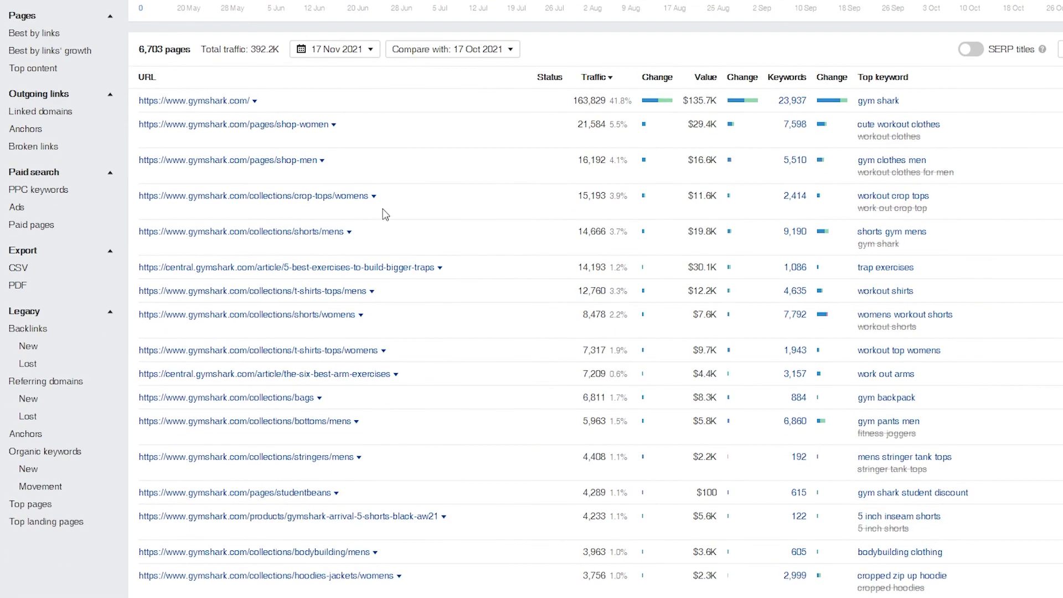
{"action": "scroll", "coordinate": [499, 260], "scroll_direction": "up", "scroll_amount": 3}
{"action": "scroll", "coordinate": [483, 333], "scroll_direction": "up", "scroll_amount": 1}
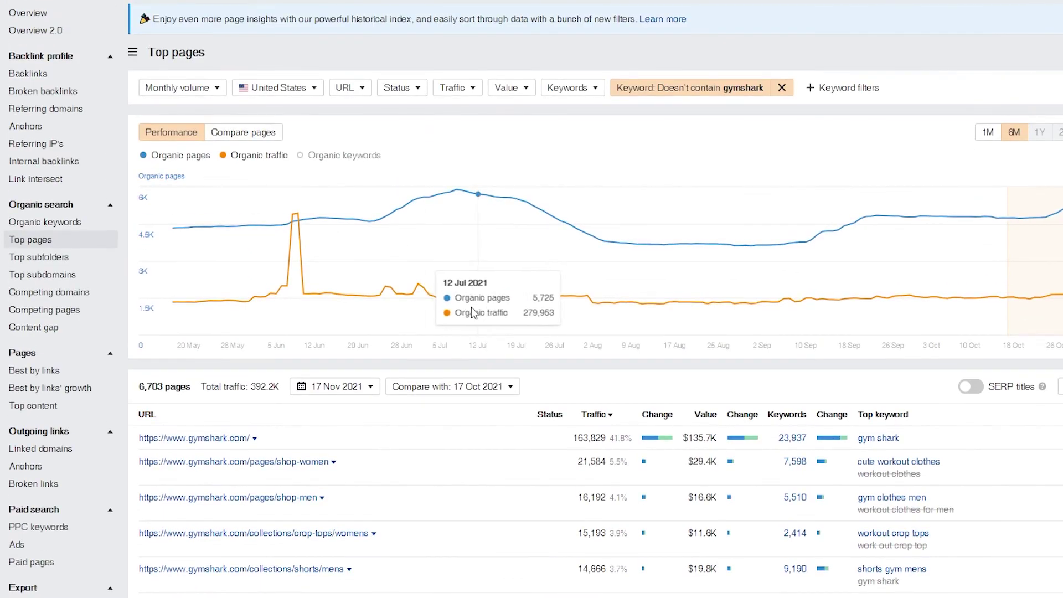
{"action": "scroll", "coordinate": [498, 238], "scroll_direction": "down", "scroll_amount": 3}
{"action": "scroll", "coordinate": [467, 253], "scroll_direction": "up", "scroll_amount": 3}
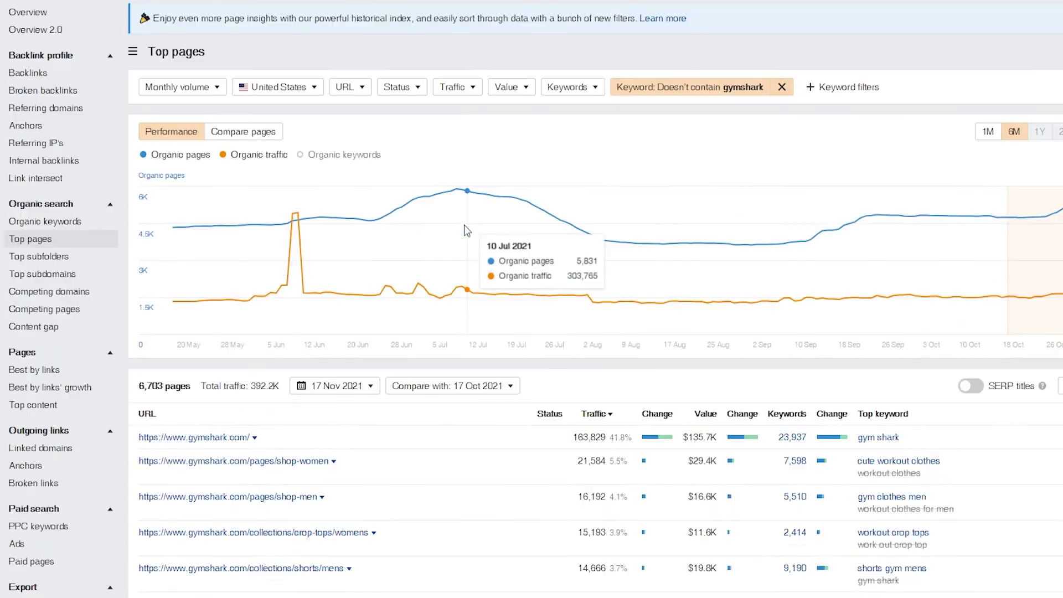
{"action": "scroll", "coordinate": [466, 226], "scroll_direction": "down", "scroll_amount": 2}
{"action": "scroll", "coordinate": [473, 238], "scroll_direction": "up", "scroll_amount": 3}
{"action": "scroll", "coordinate": [500, 239], "scroll_direction": "up", "scroll_amount": 1}
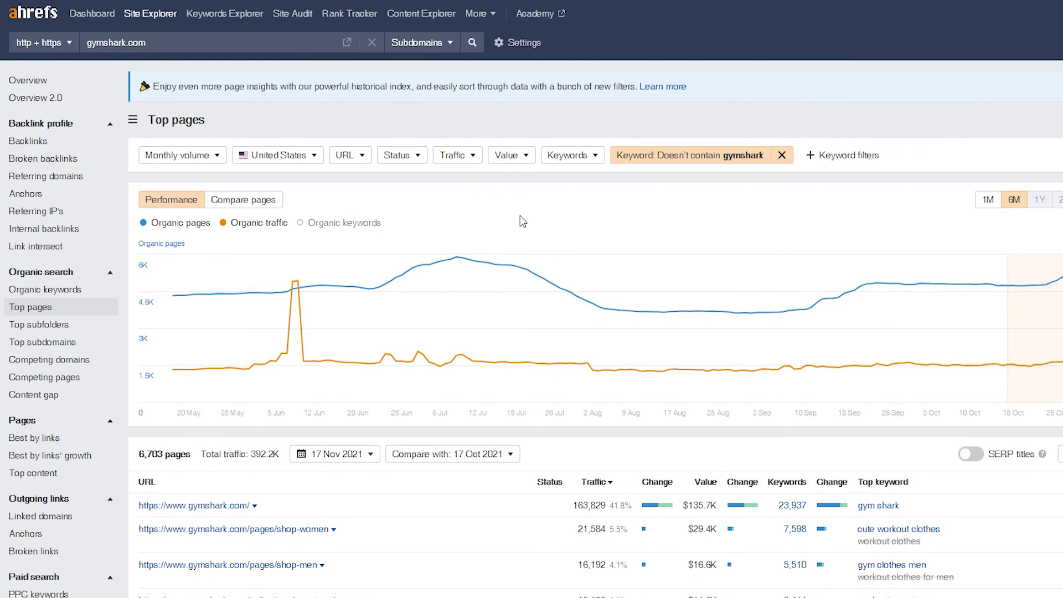
{"action": "scroll", "coordinate": [521, 239], "scroll_direction": "down", "scroll_amount": 6}
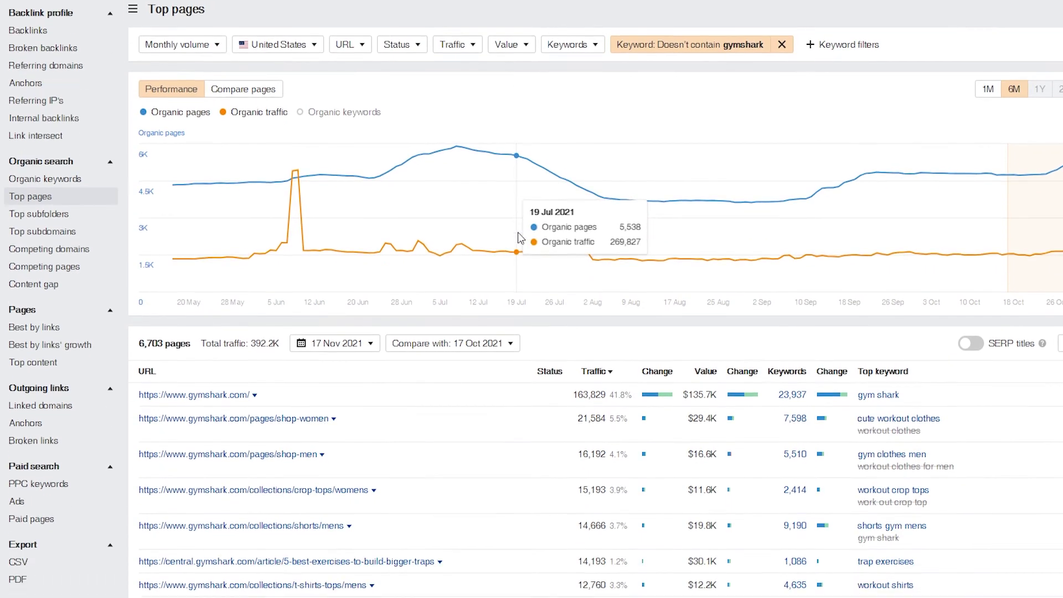
{"action": "scroll", "coordinate": [516, 233], "scroll_direction": "up", "scroll_amount": 6}
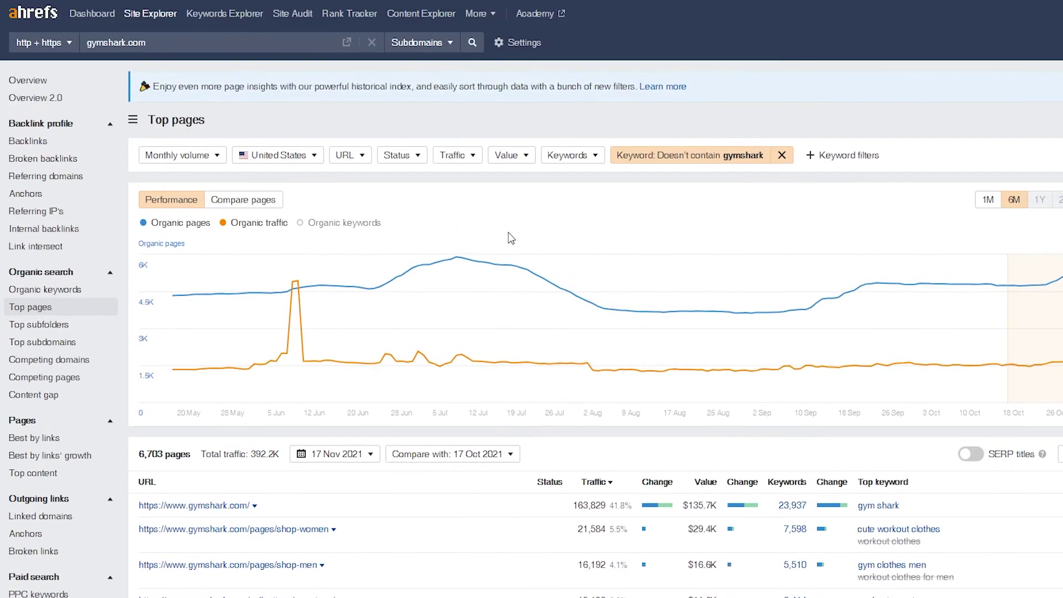
{"action": "scroll", "coordinate": [515, 234], "scroll_direction": "down", "scroll_amount": 6}
{"action": "scroll", "coordinate": [529, 242], "scroll_direction": "up", "scroll_amount": 6}
{"action": "mouse_move", "coordinate": [494, 264]}
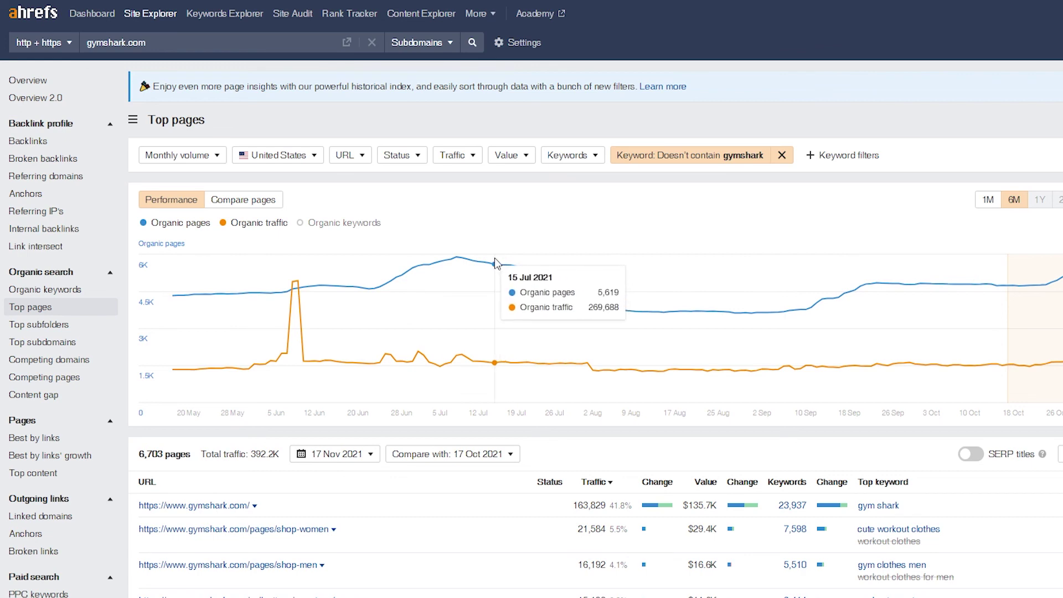
{"action": "scroll", "coordinate": [488, 230], "scroll_direction": "down", "scroll_amount": 1}
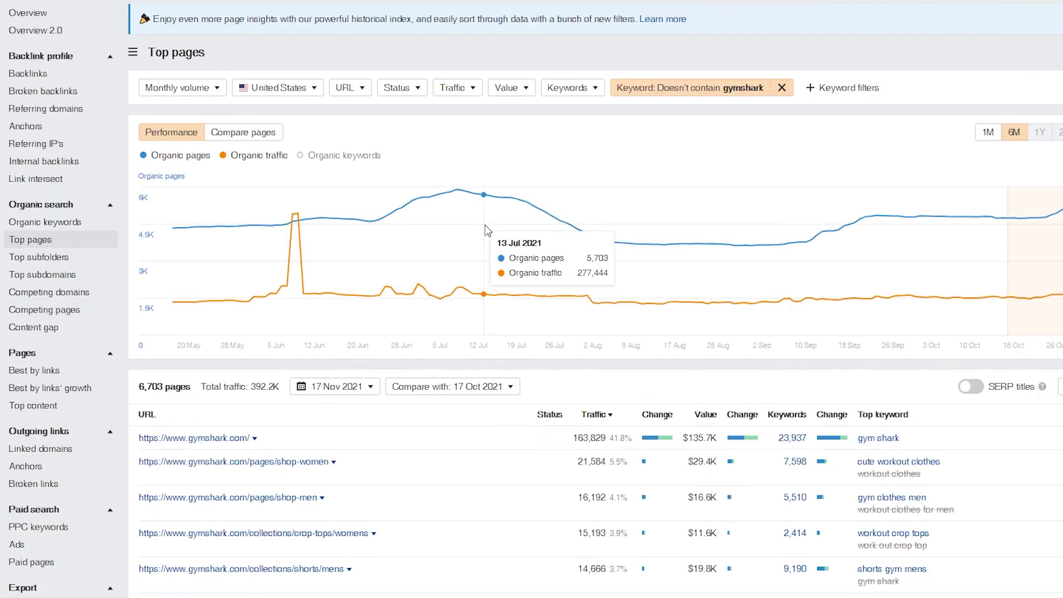